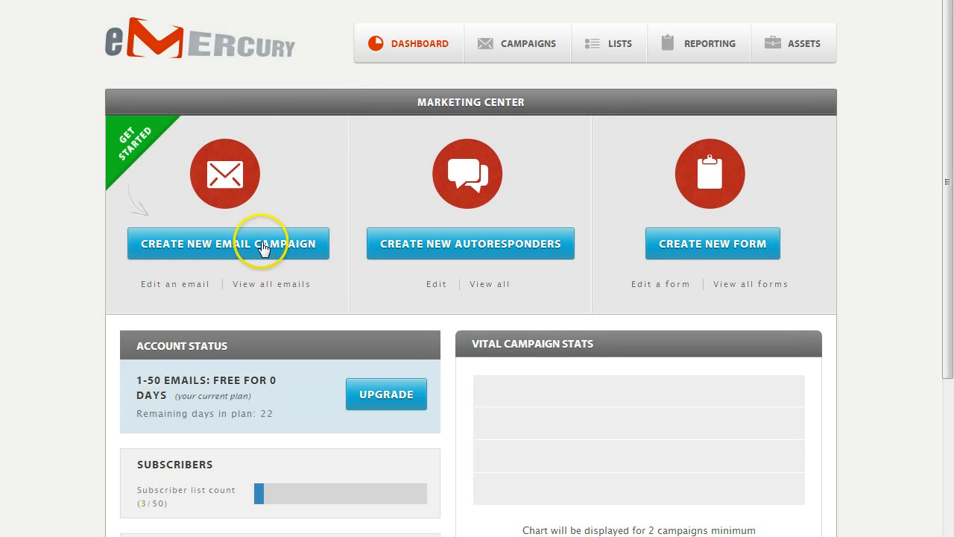
- Start a new email campaign built from scratch in the HTML editor
click(262, 240)
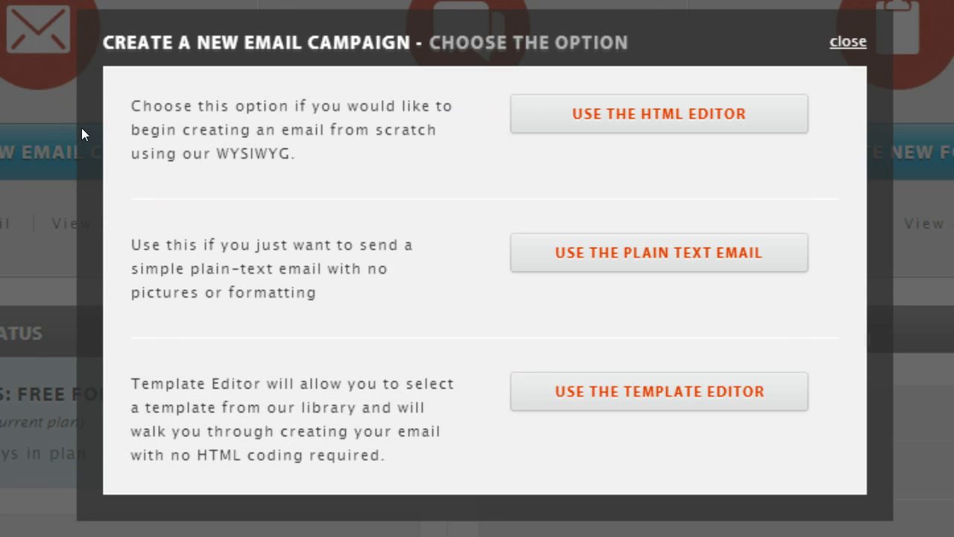
click(547, 122)
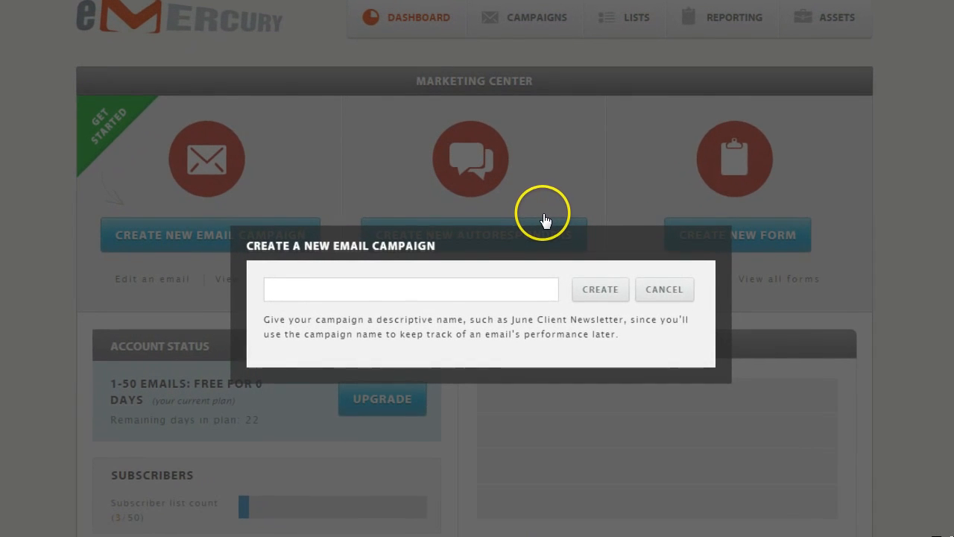
- Name the new campaign 'MyCampaign' and create it to reach the Step 1 editor
click(282, 290)
text(MyCa)
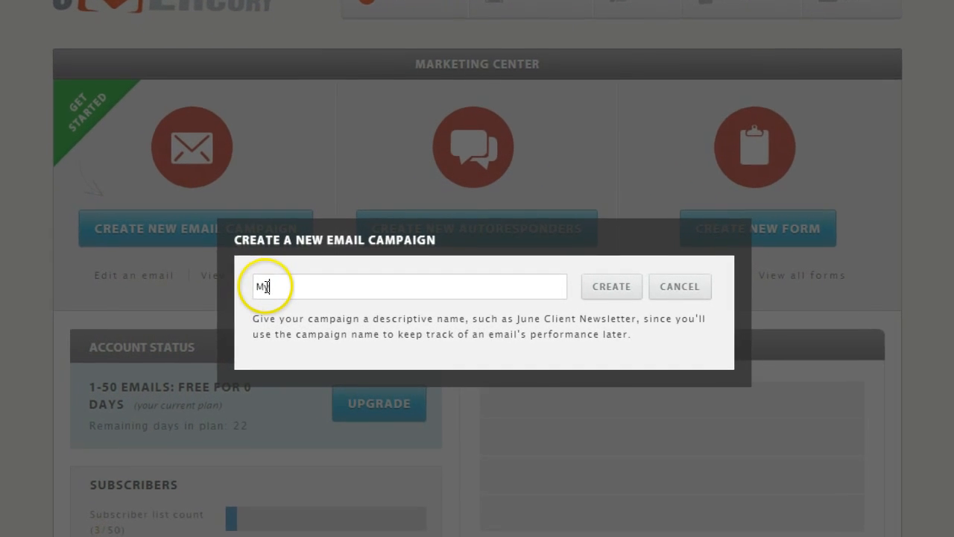
text(mpaign)
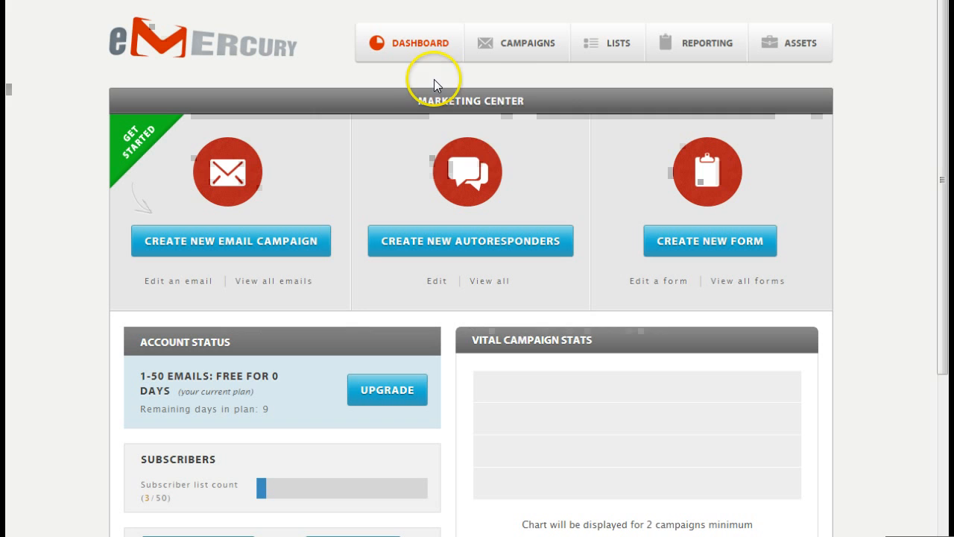
mouse_move(520, 37)
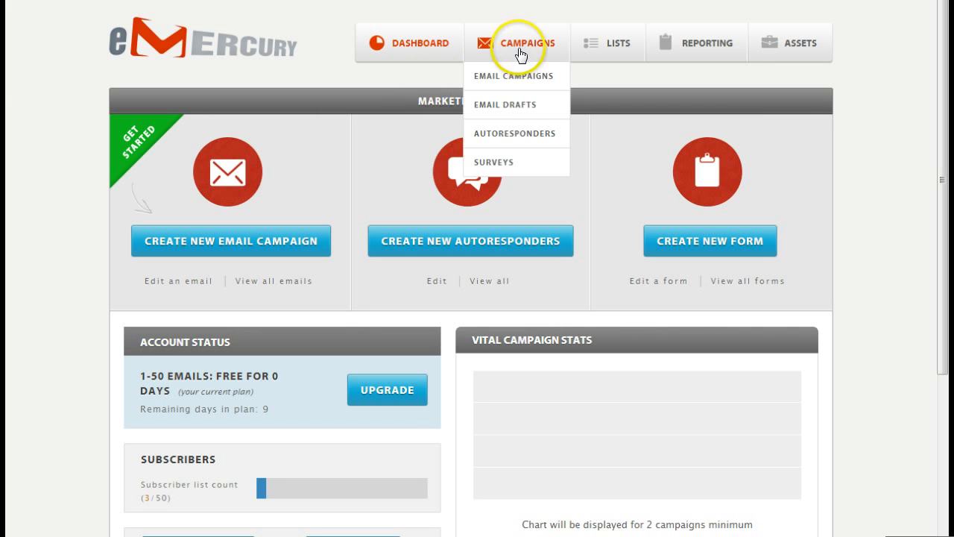
click(515, 78)
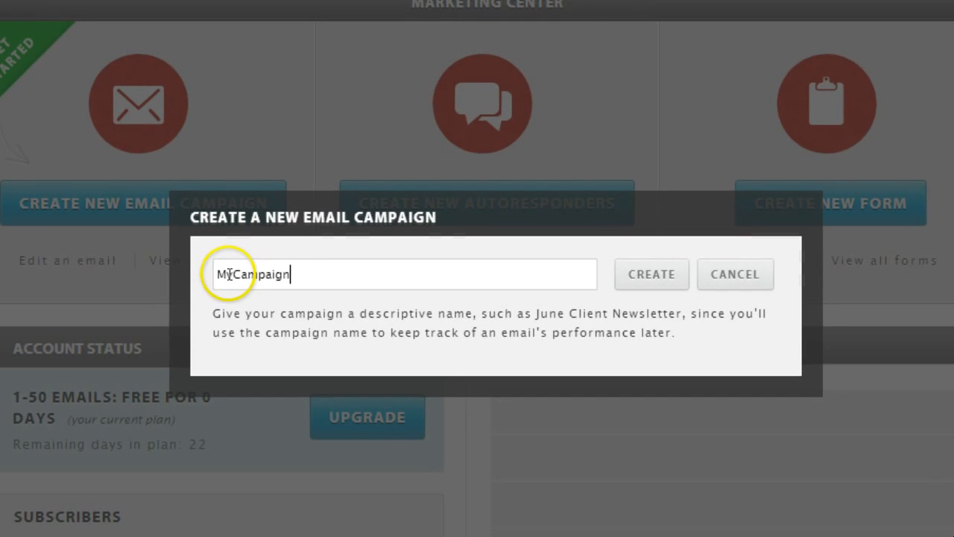
click(652, 275)
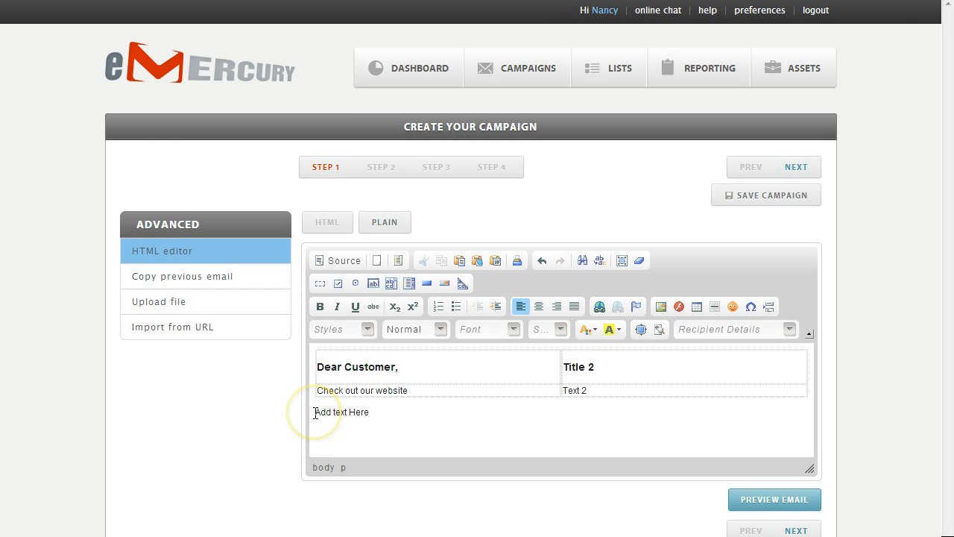
- Replace the 'Add text Here' placeholder with 'Today,' and bring back the email options panel
click(315, 412)
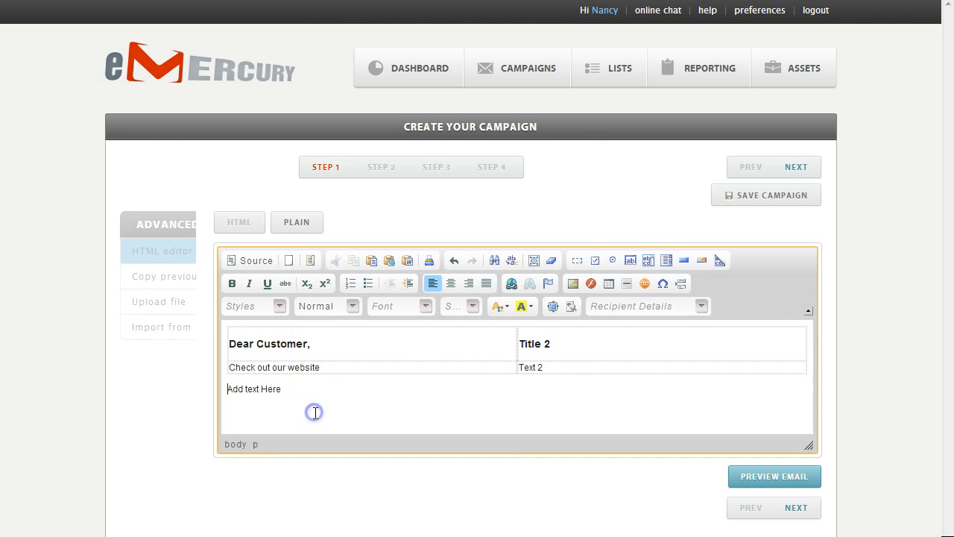
drag(220, 389, 179, 388)
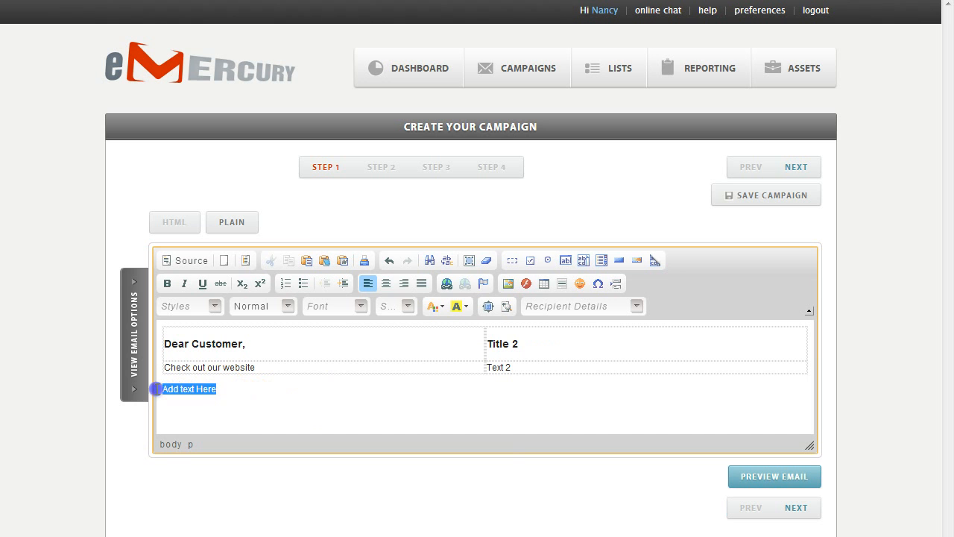
text(Today,)
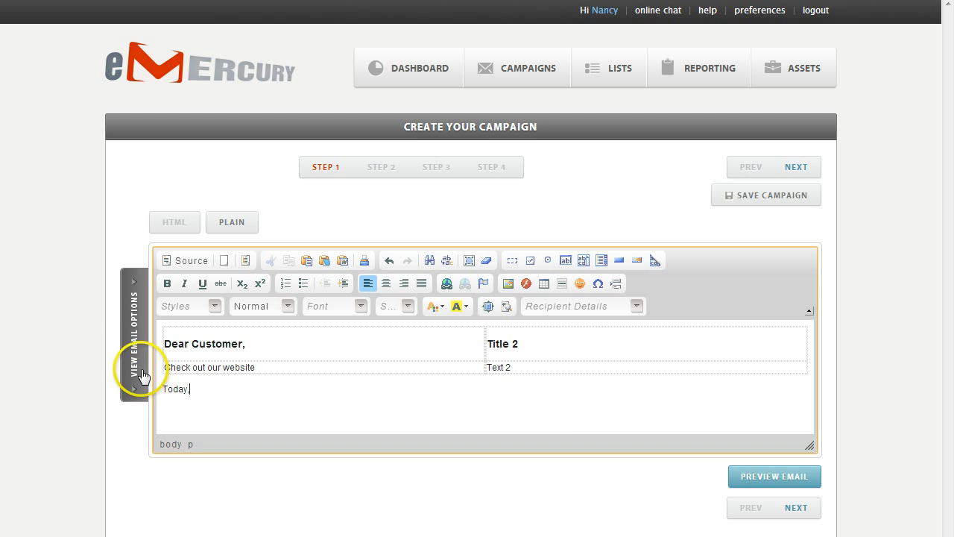
click(132, 339)
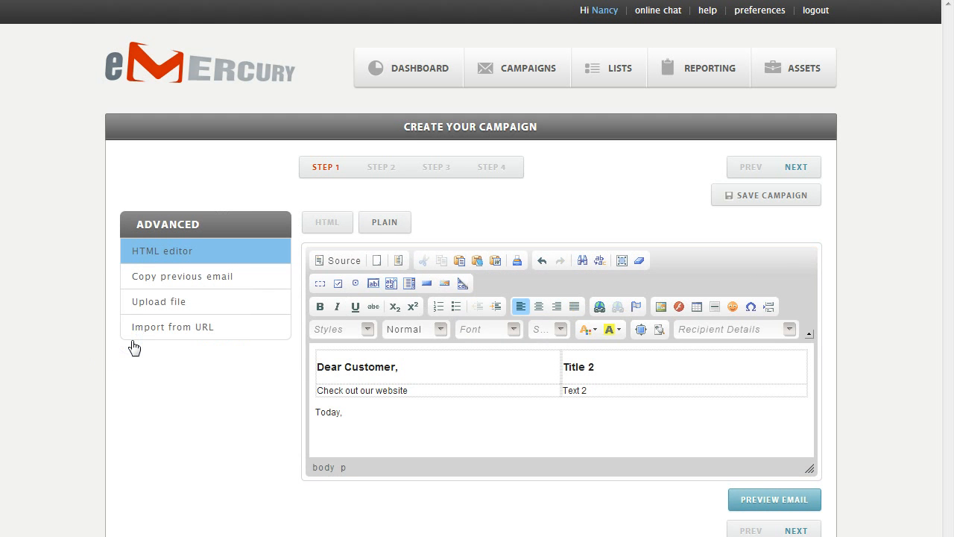
click(165, 277)
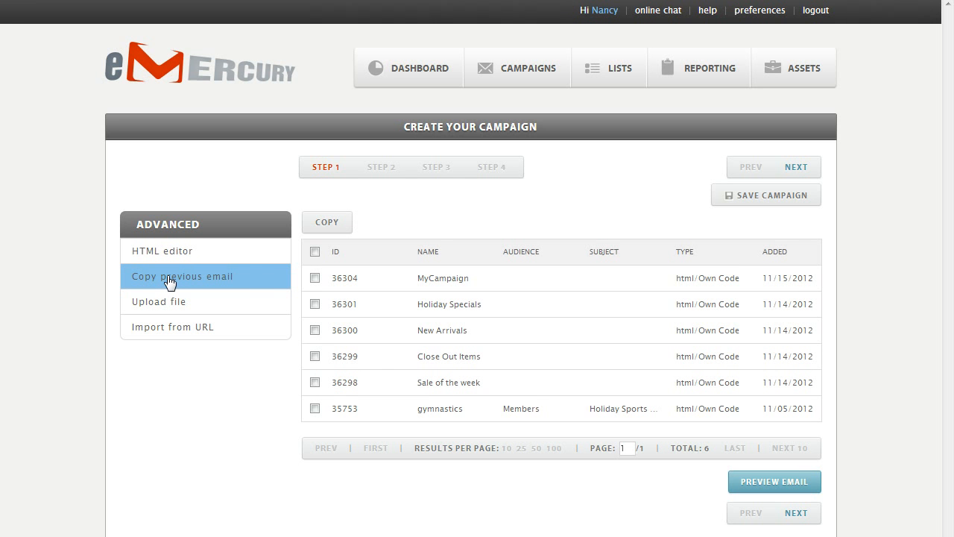
click(163, 303)
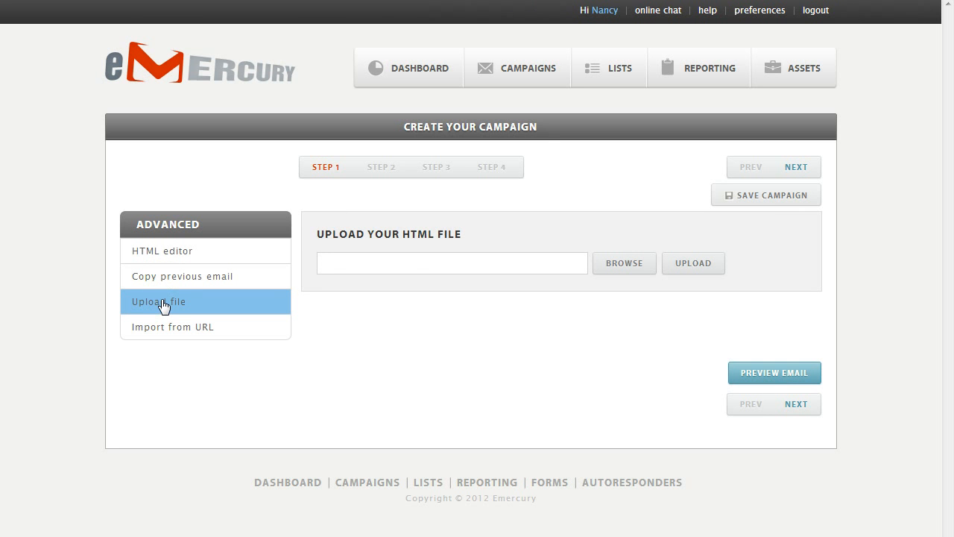
click(165, 330)
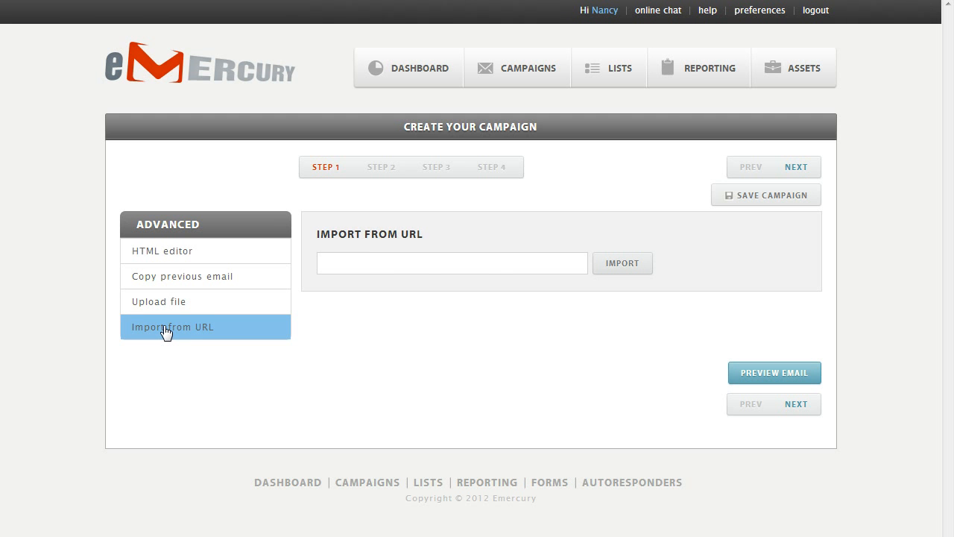
click(177, 251)
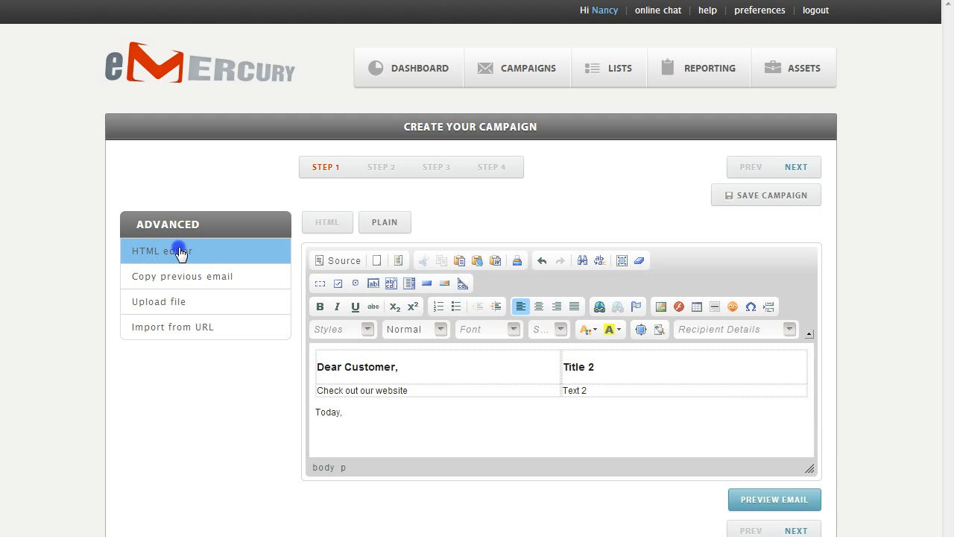
- Extend the line to 'Today, I want to tell', save, then try the Strange Template
click(346, 412)
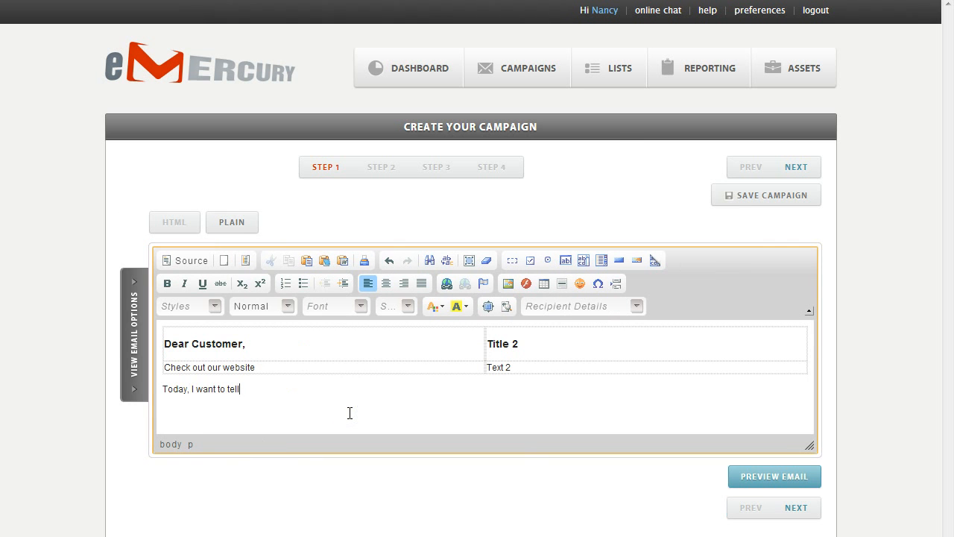
click(770, 197)
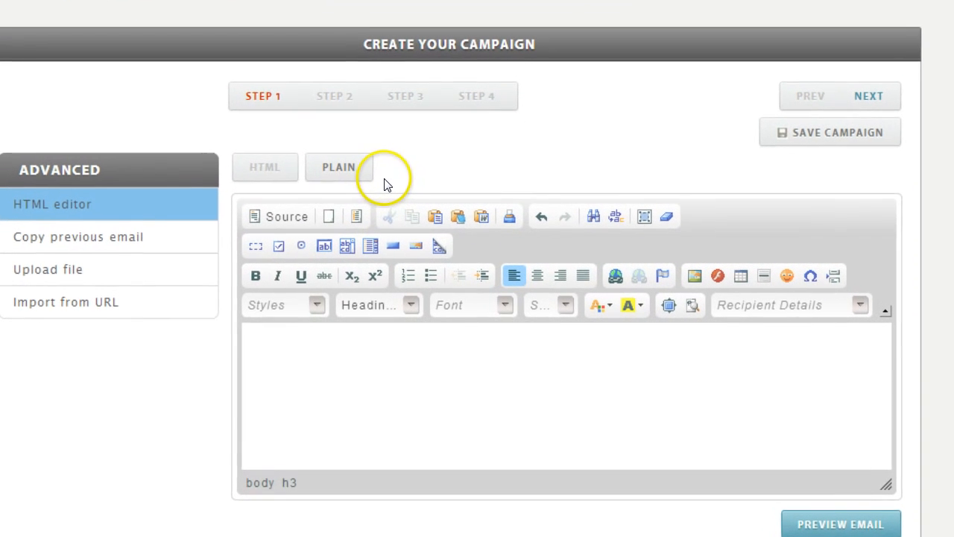
click(355, 217)
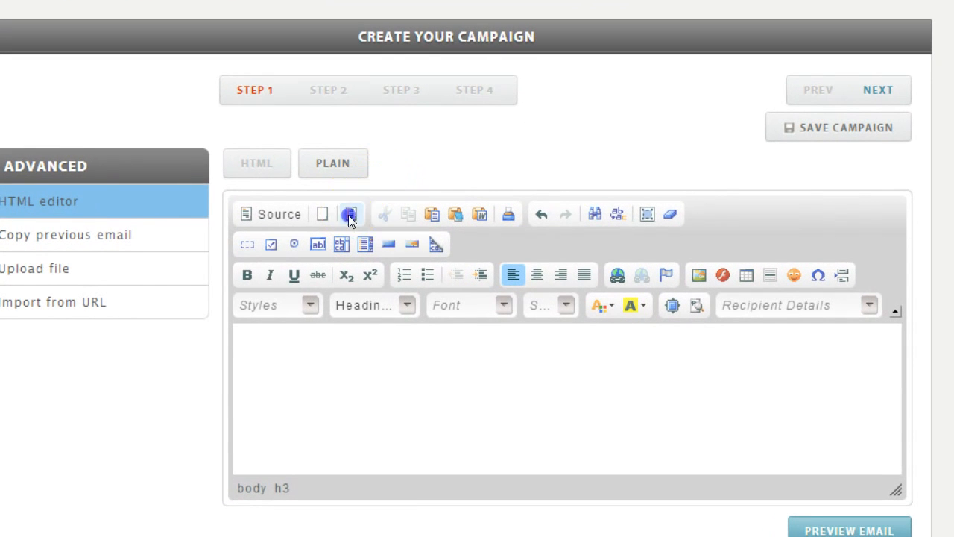
drag(603, 266, 602, 323)
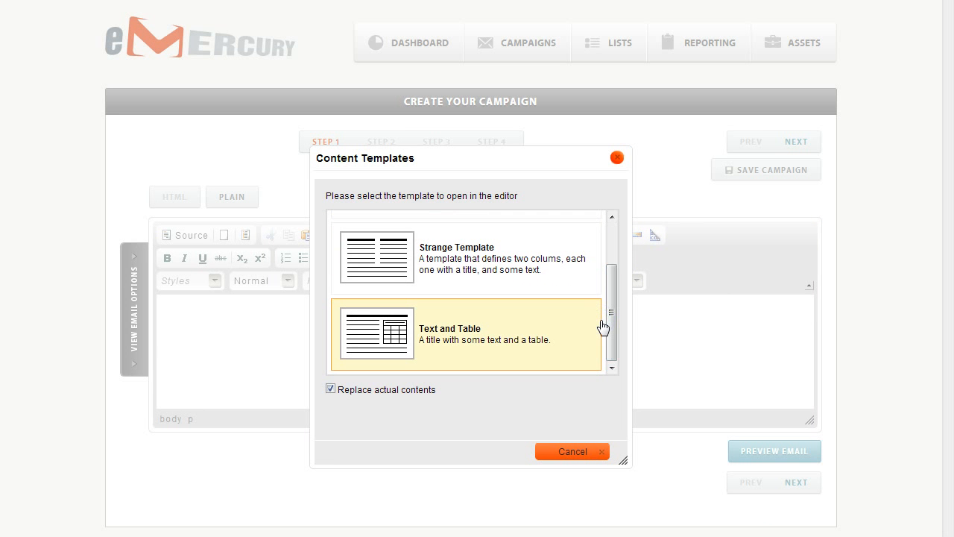
click(388, 256)
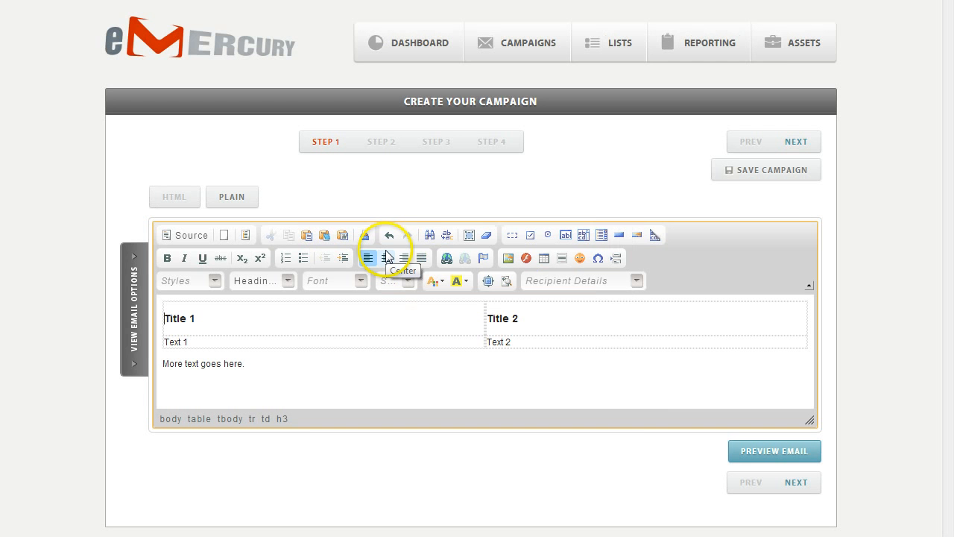
drag(195, 319, 165, 315)
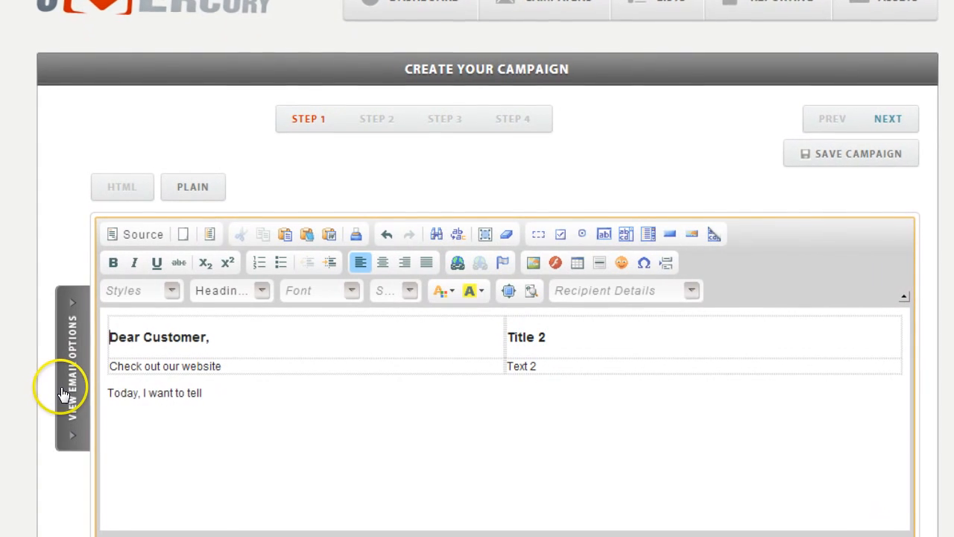
- Insert the emercury logo from the uploaded images, resized to 40 × 40
click(536, 262)
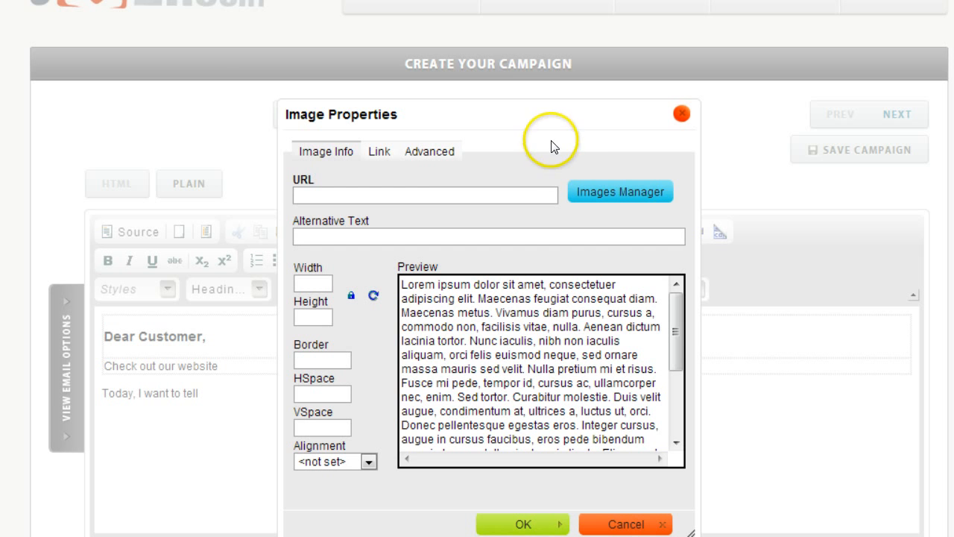
click(596, 191)
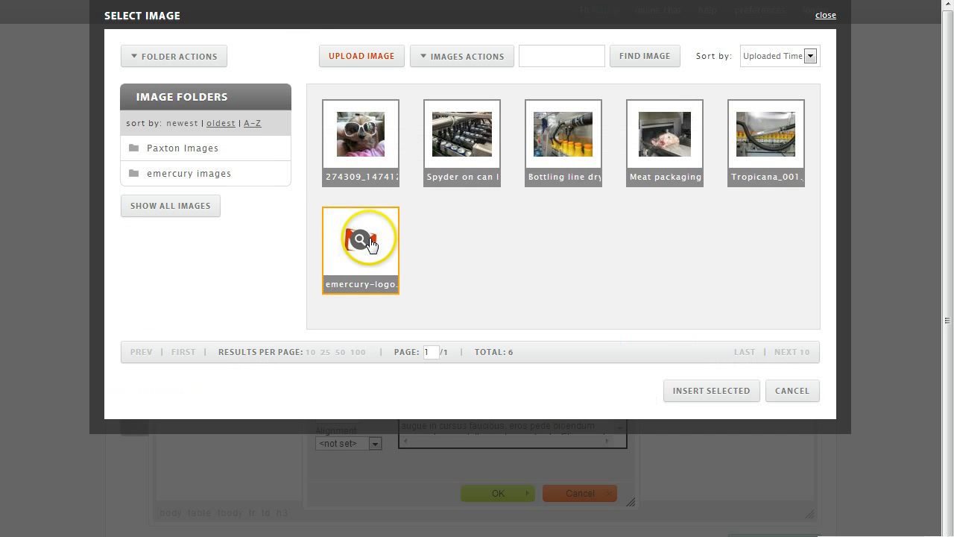
click(703, 392)
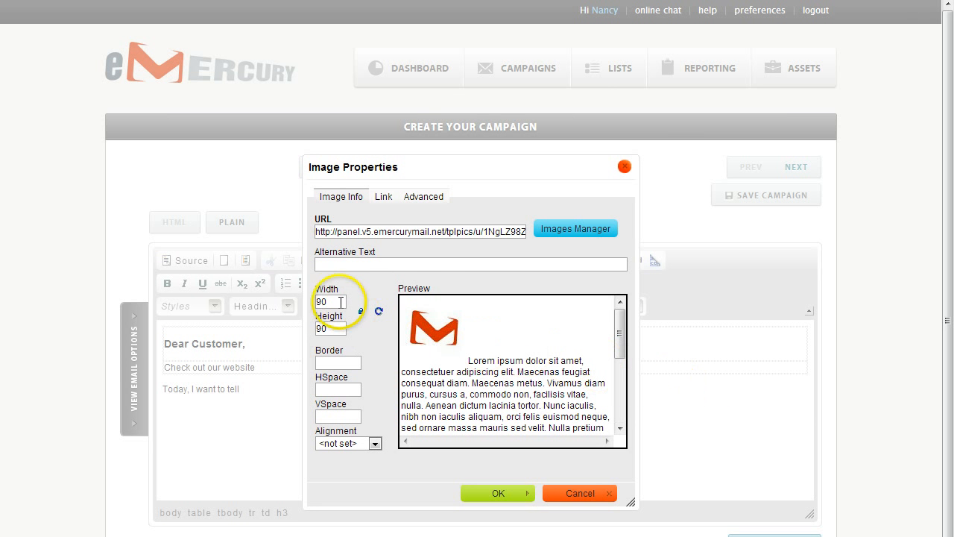
drag(336, 300, 299, 298)
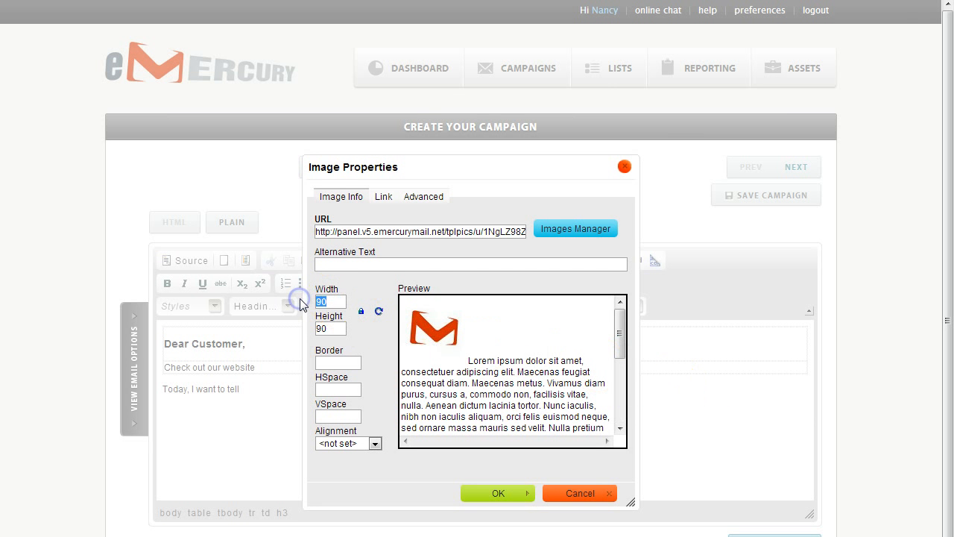
text(40)
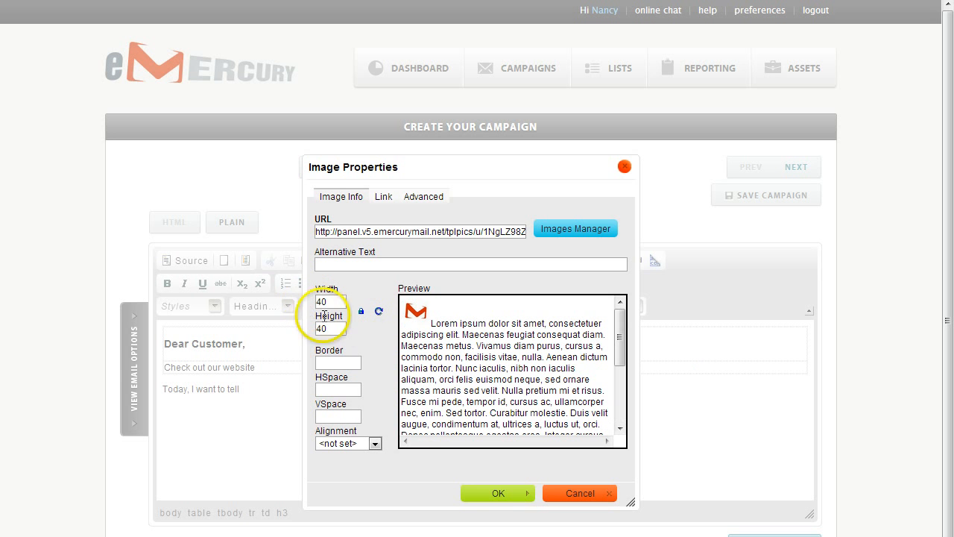
click(493, 495)
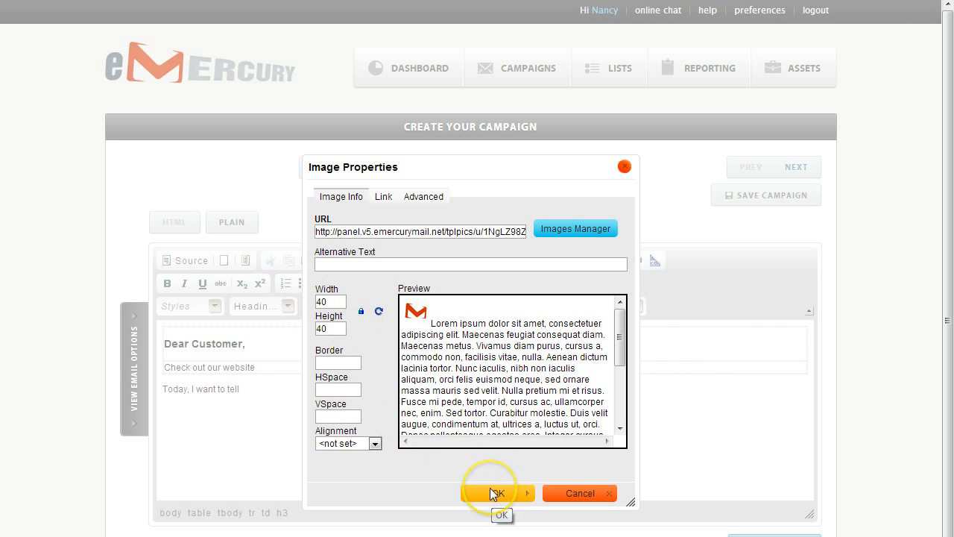
click(492, 493)
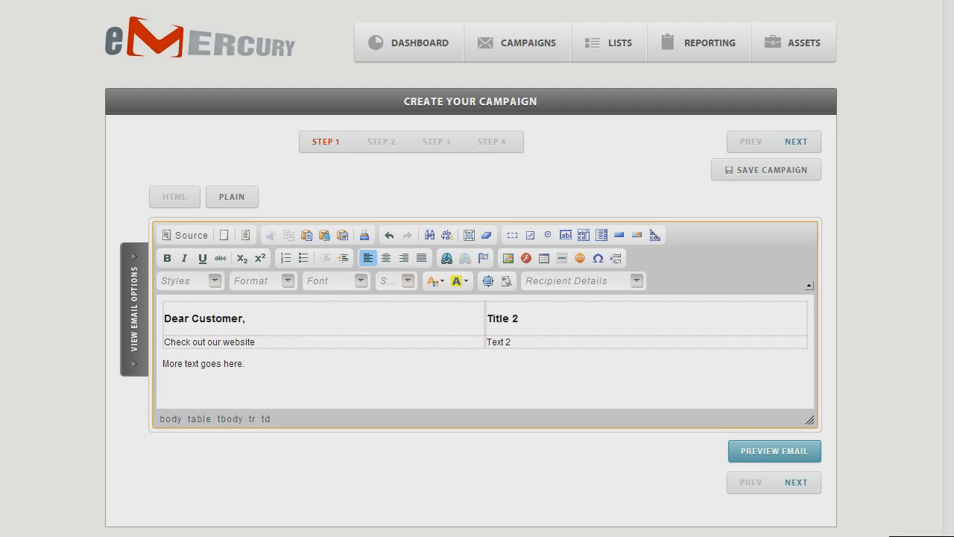
click(291, 339)
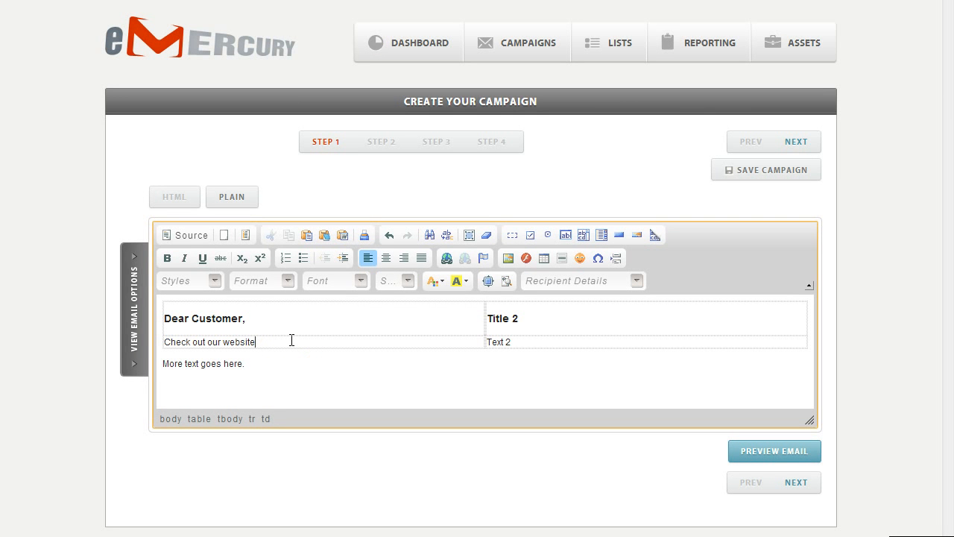
drag(291, 340, 165, 342)
click(446, 258)
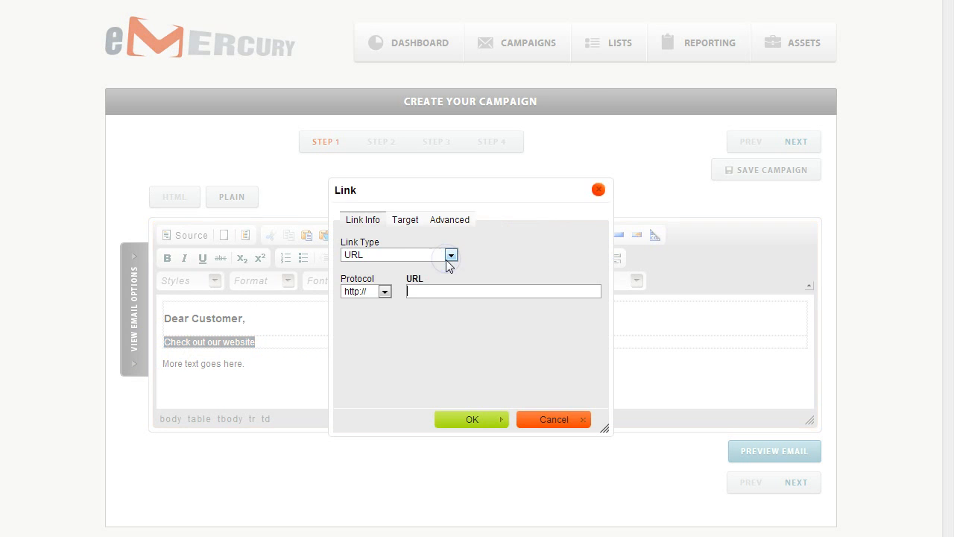
click(422, 290)
text(www.blazit.co)
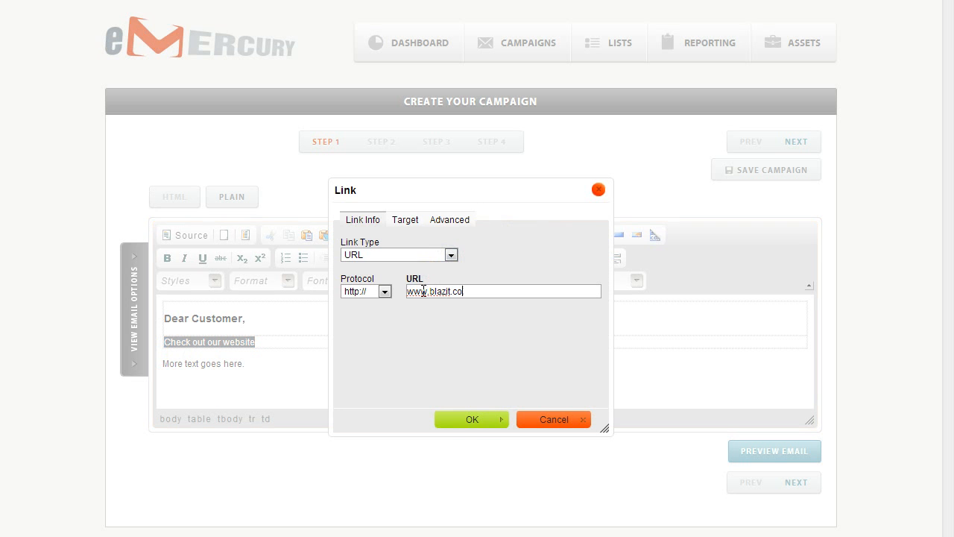
text(m)
click(470, 420)
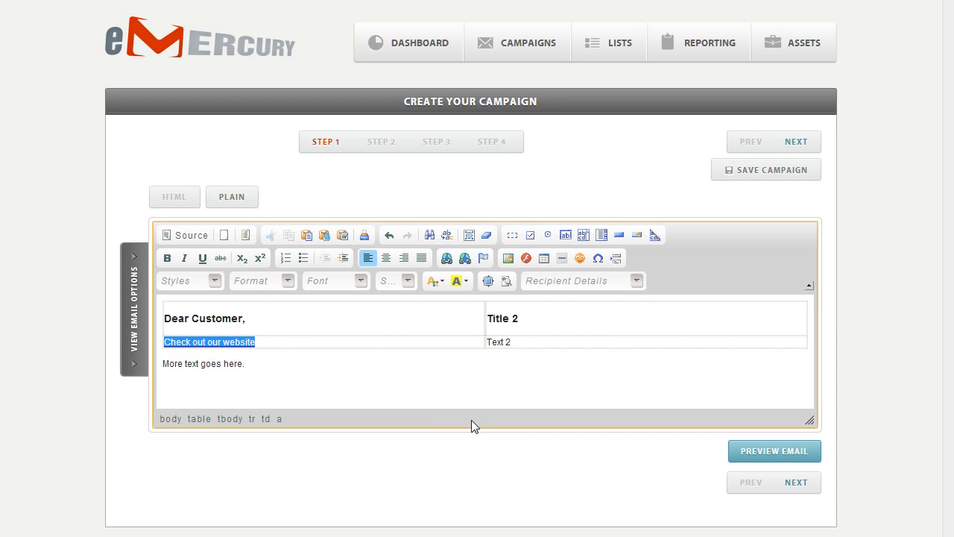
- Reopen the link to review its address, then select the video script tables in Word
click(272, 337)
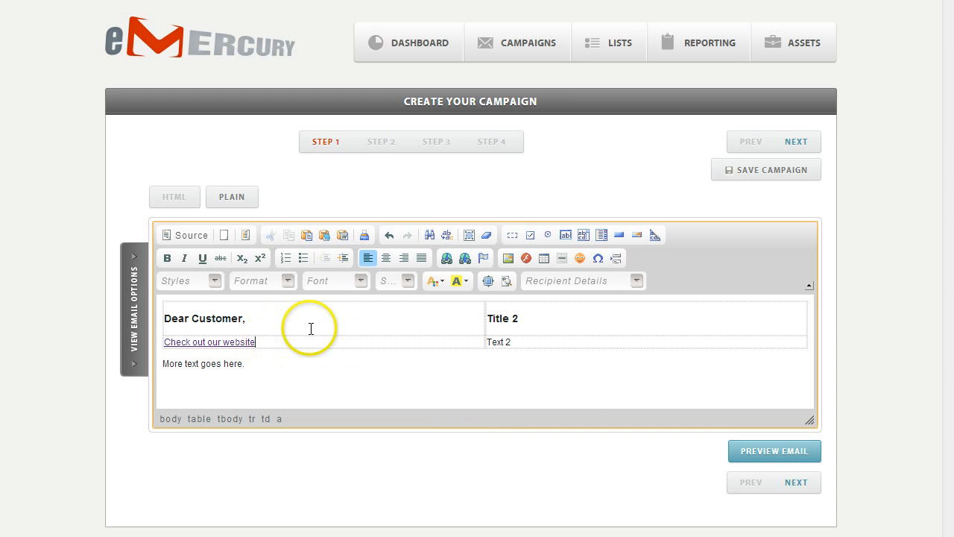
right_click(214, 343)
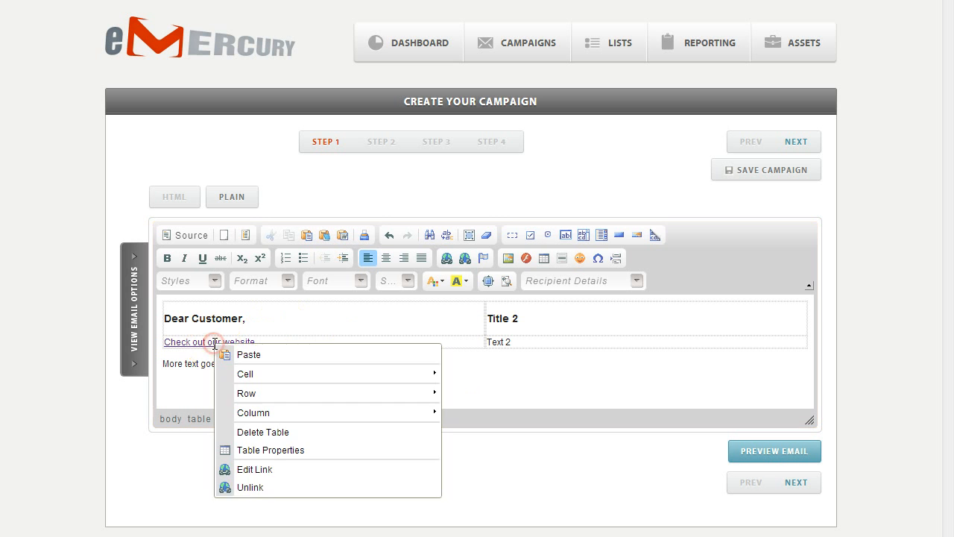
click(270, 469)
drag(482, 291, 406, 298)
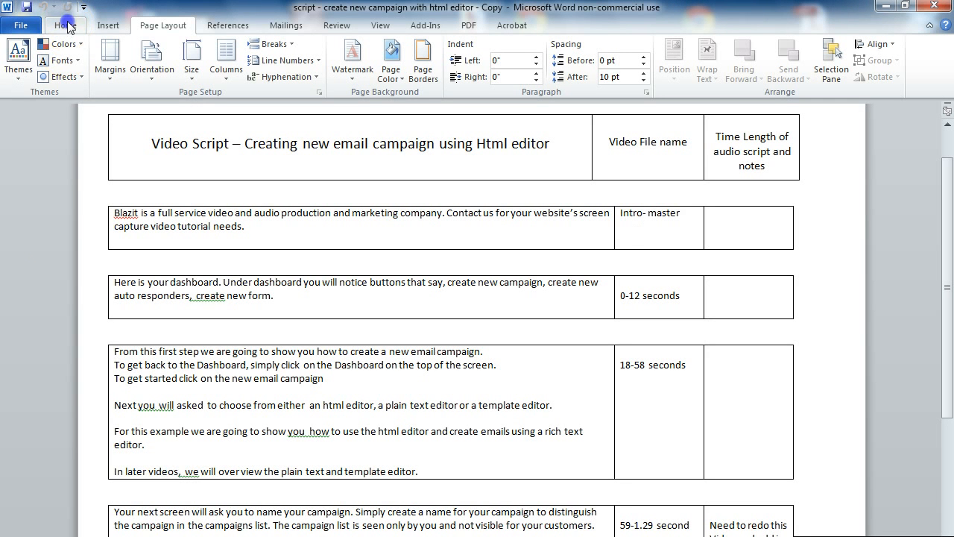
click(66, 25)
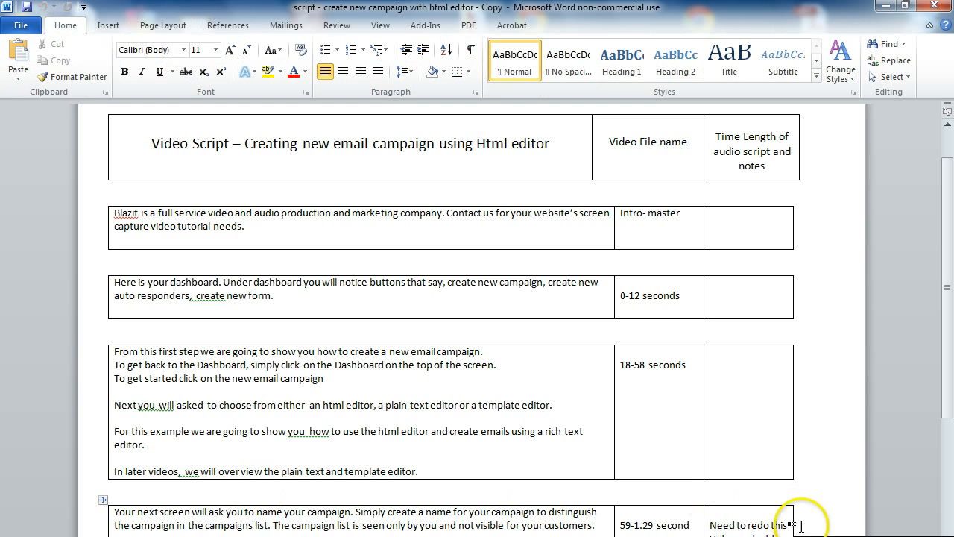
drag(798, 522, 99, 124)
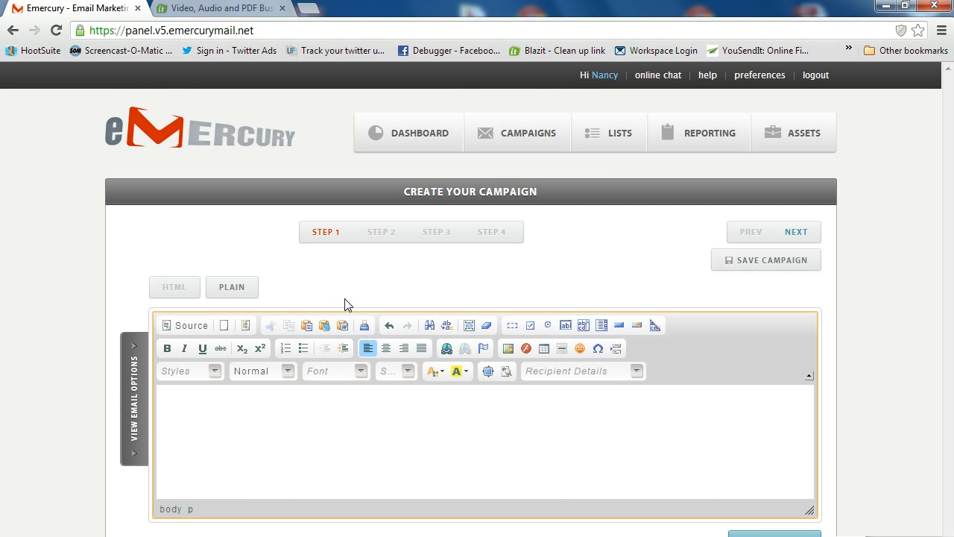
- Paste the Word video script table into the email body using Paste from Word
click(340, 325)
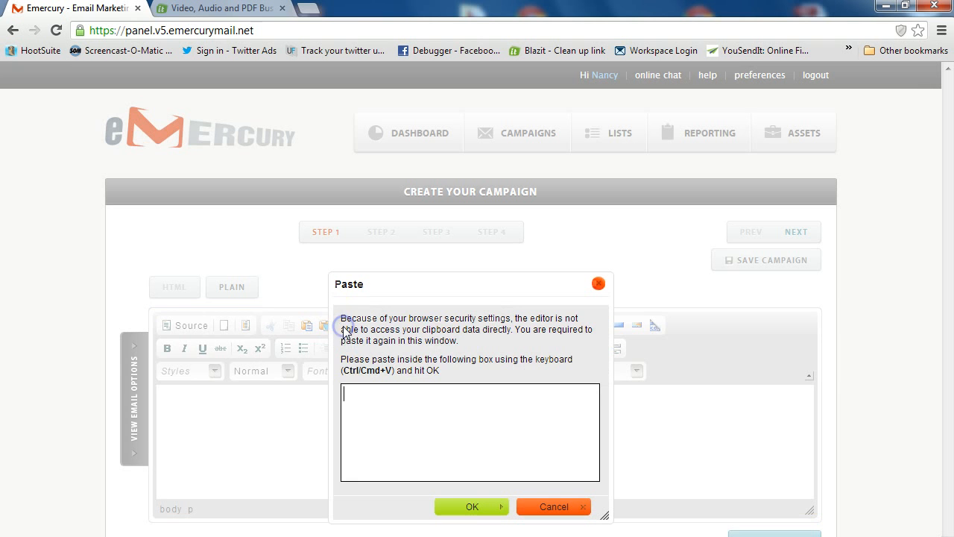
click(354, 385)
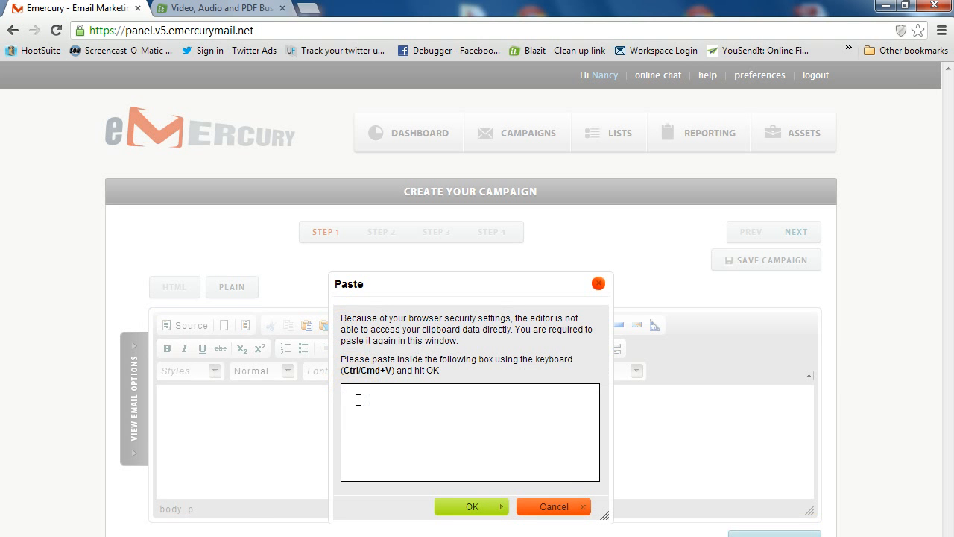
key(ctrl+v)
click(445, 456)
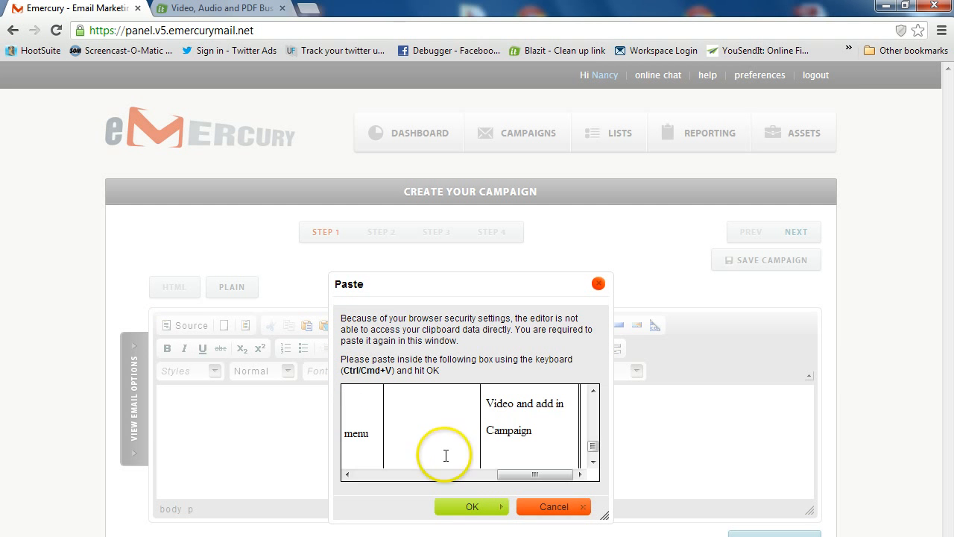
click(463, 508)
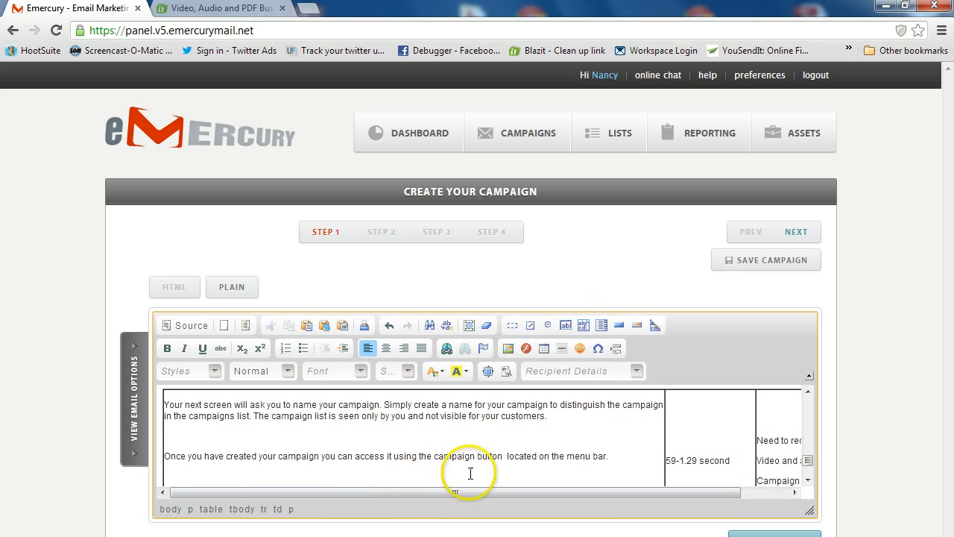
click(571, 455)
scroll(570, 455, up, 10)
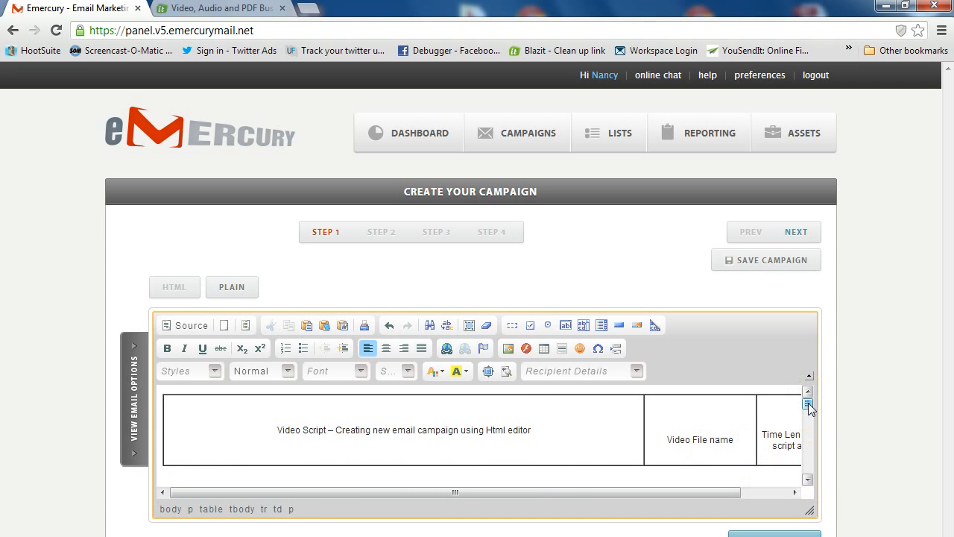
drag(808, 402, 810, 473)
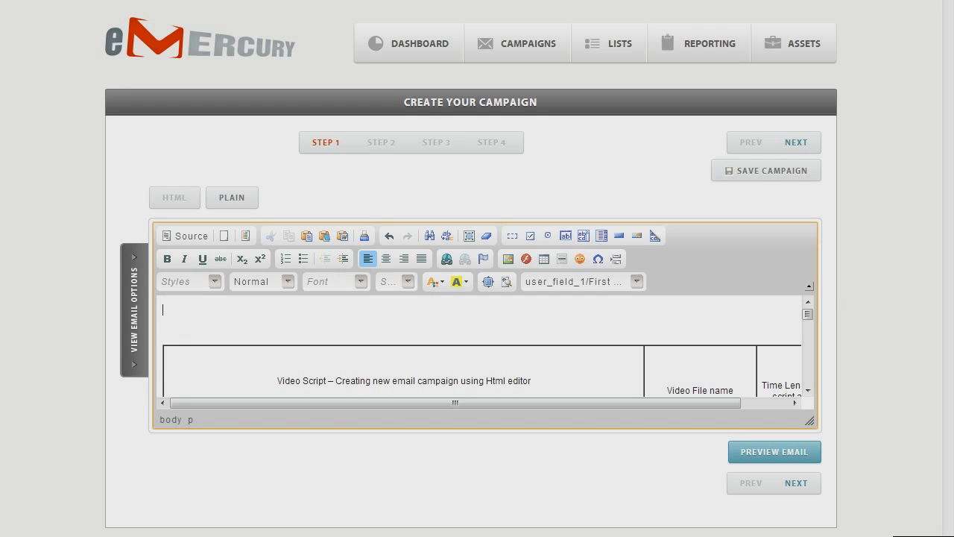
click(432, 474)
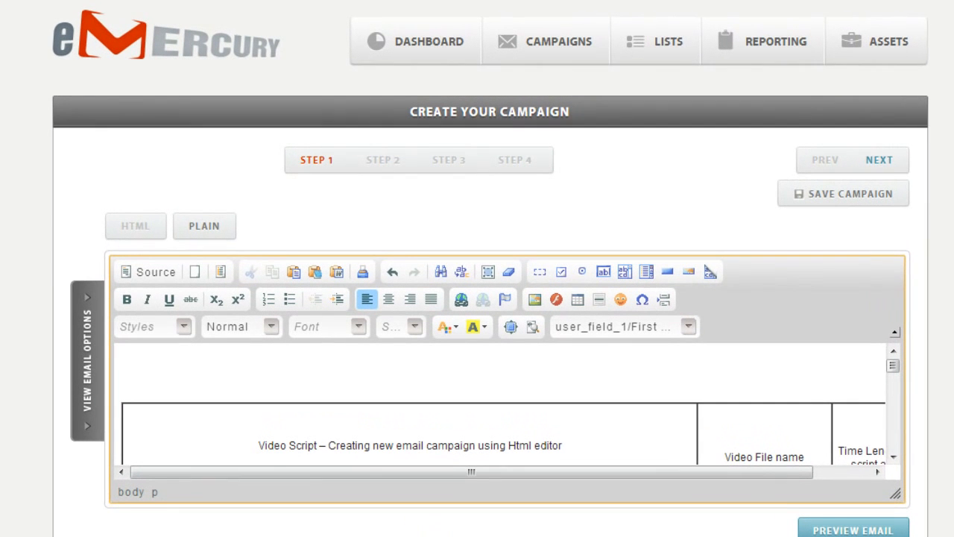
- Insert the Recipient First Name merge field at the top of the email and save
click(689, 327)
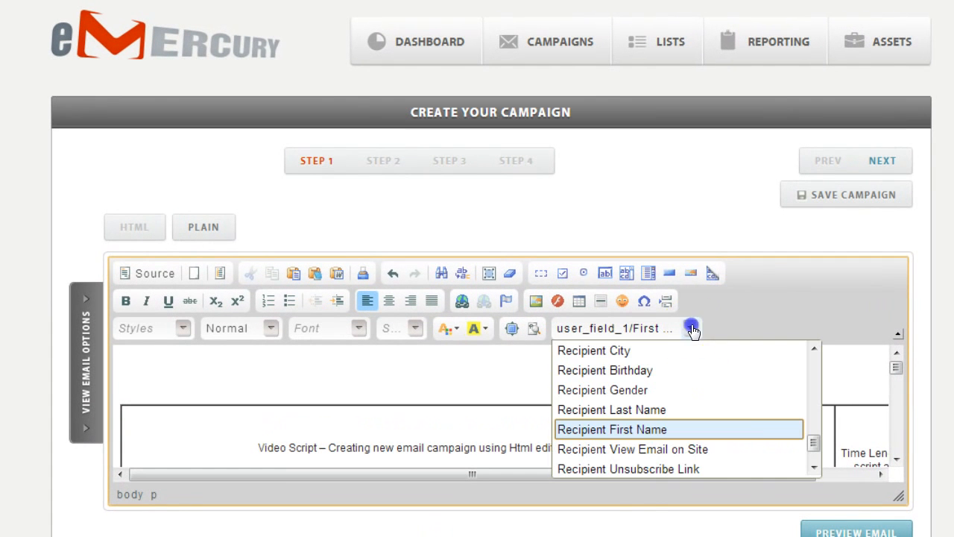
click(608, 430)
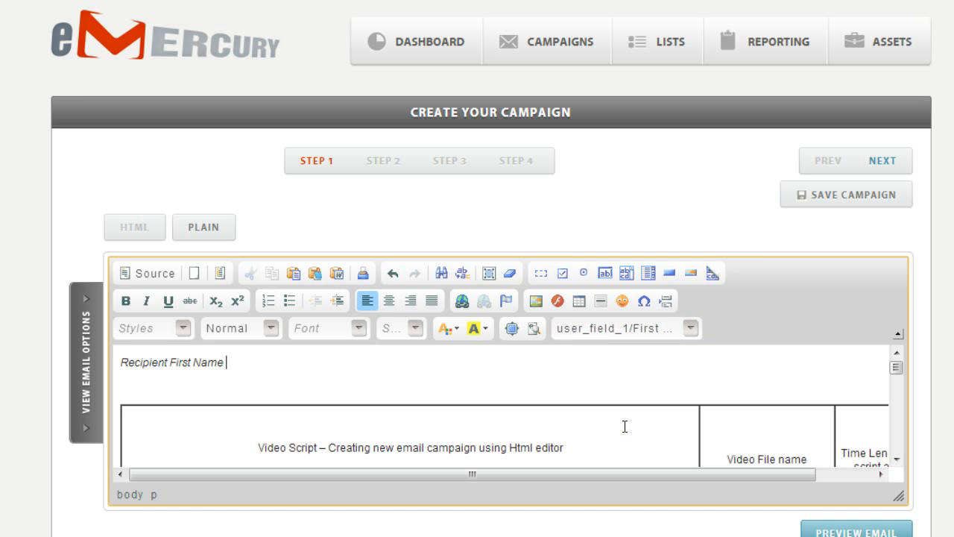
mouse_move(880, 58)
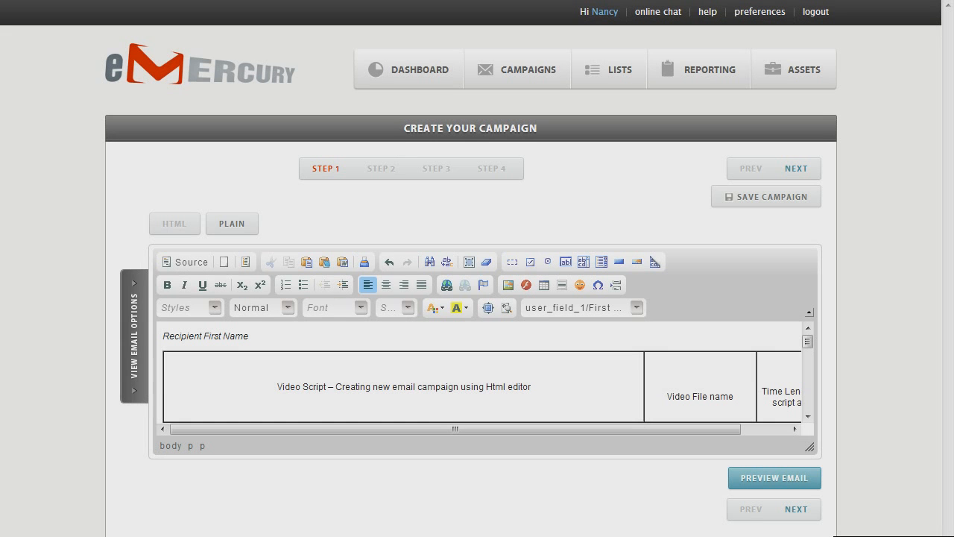
click(769, 199)
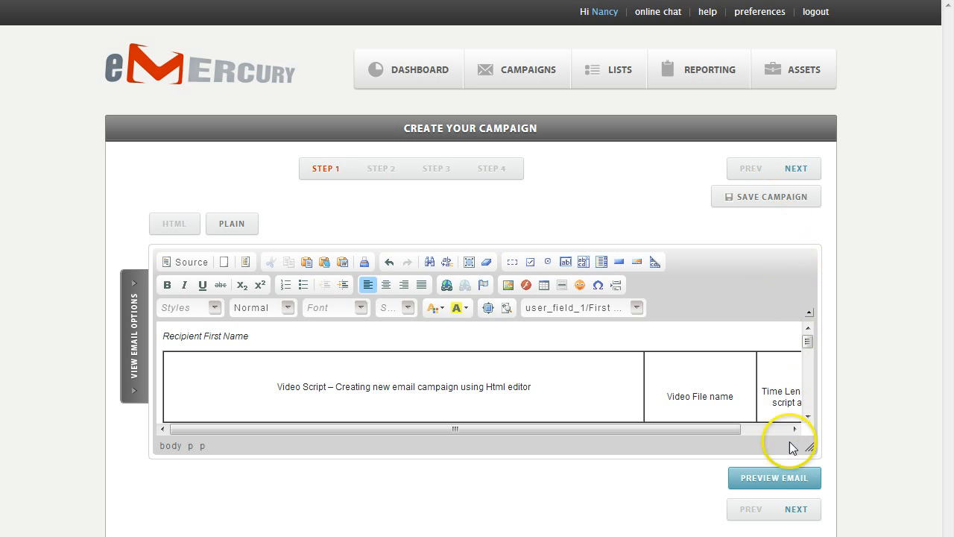
- Go to Step 2 and enter 'Emercury' as the From name
click(795, 509)
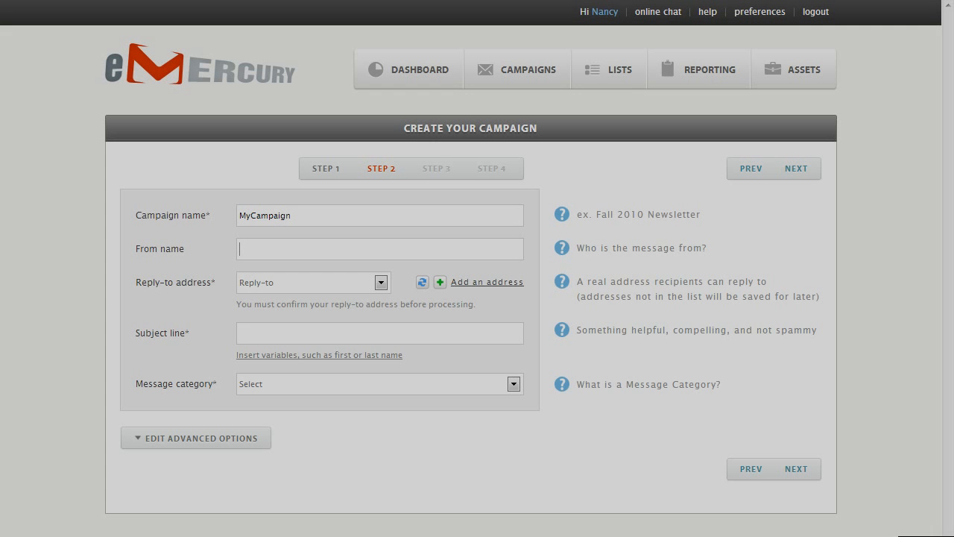
click(256, 250)
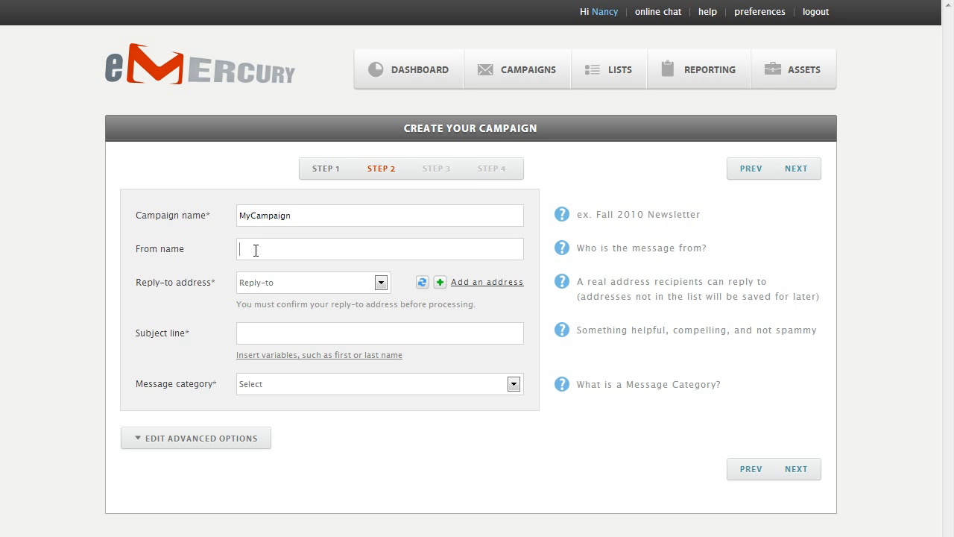
text(Emercury)
- Add and submit a new reply-to email address, then move to the subject line field
click(468, 283)
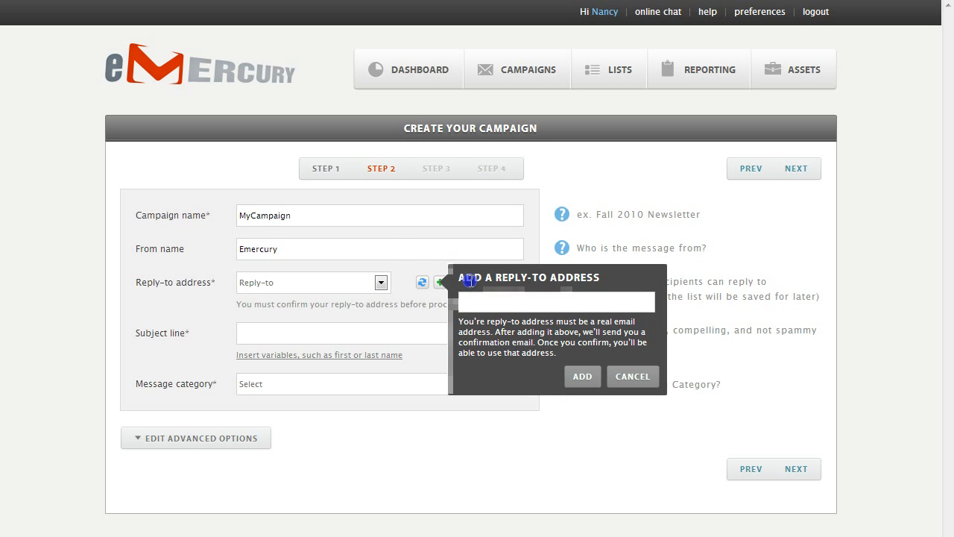
click(474, 301)
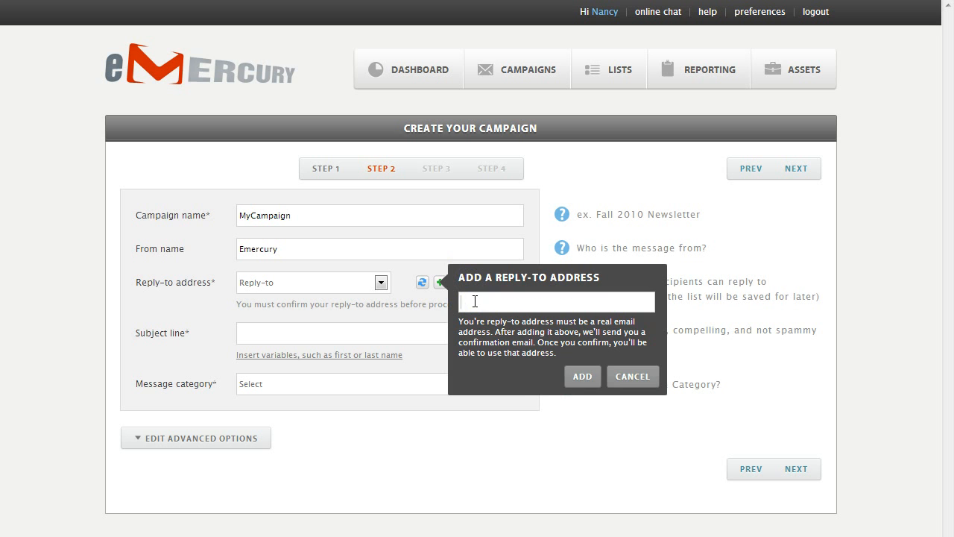
key(ctrl+v)
click(585, 378)
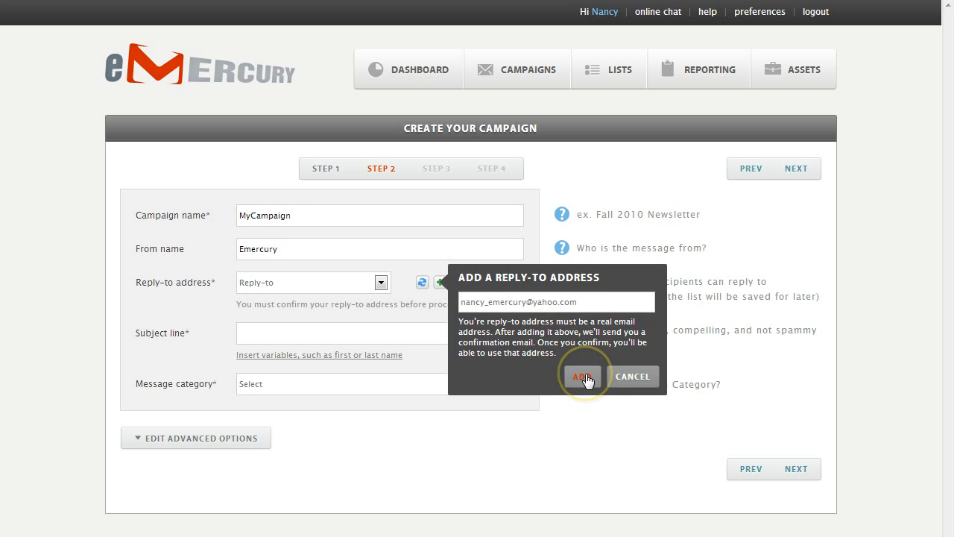
click(586, 377)
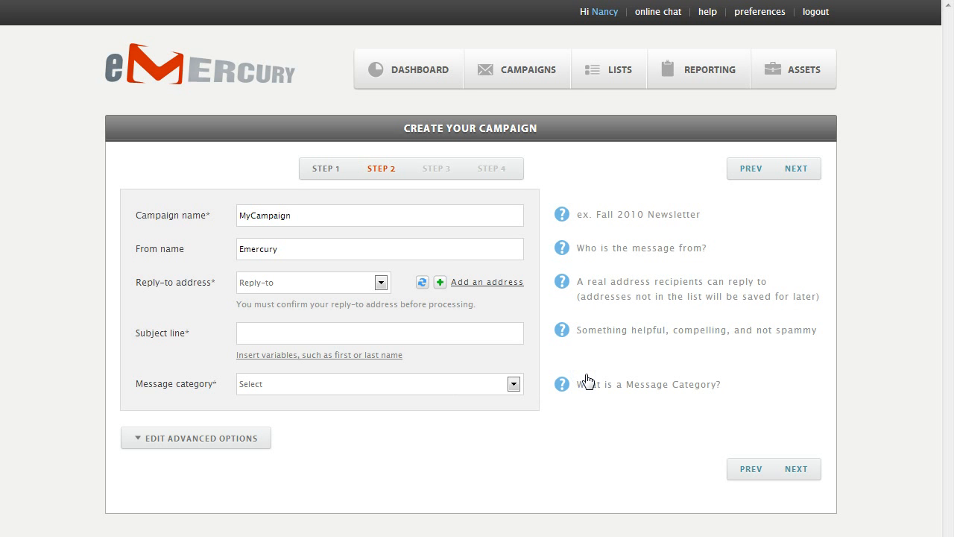
click(250, 333)
- Enter 'Sports Email' as the subject line and check the variable list without inserting any
text(Sports Email)
click(302, 355)
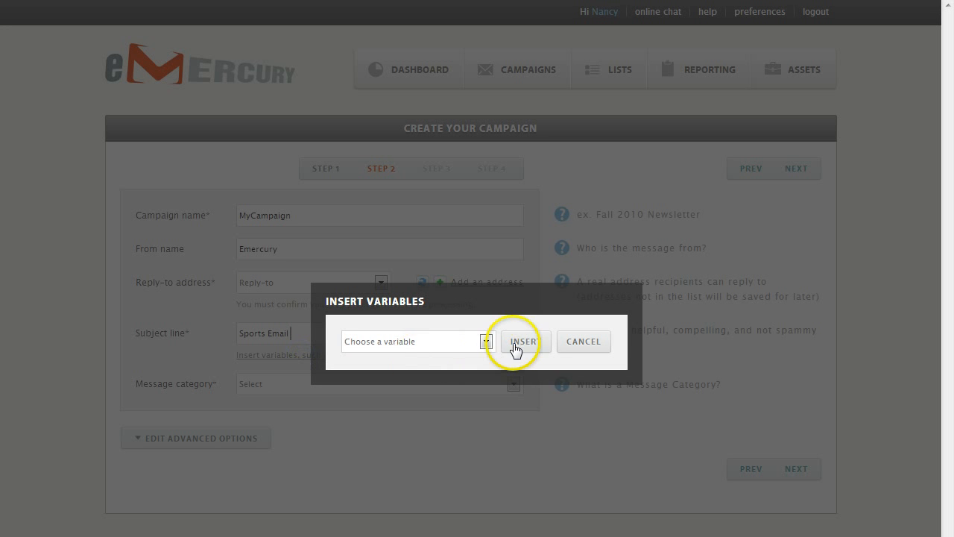
click(486, 342)
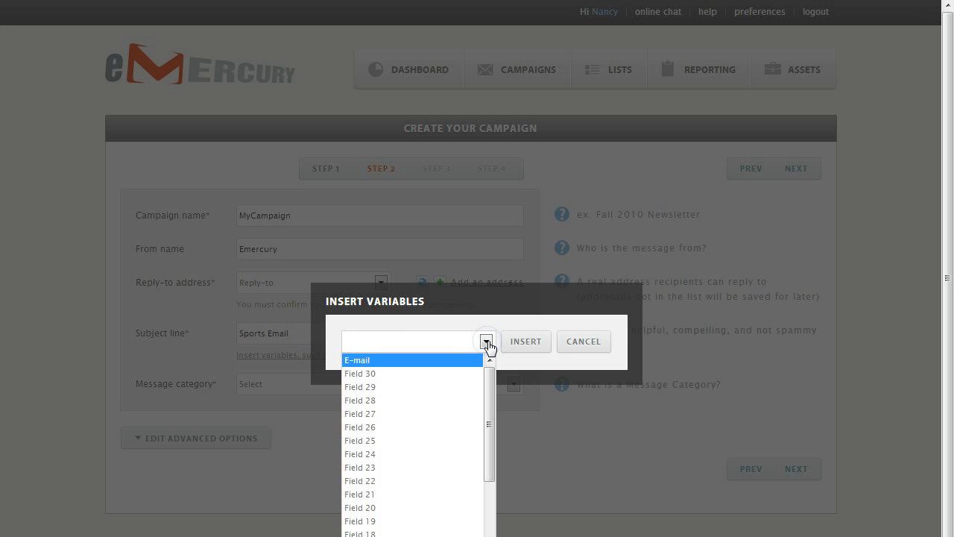
click(579, 344)
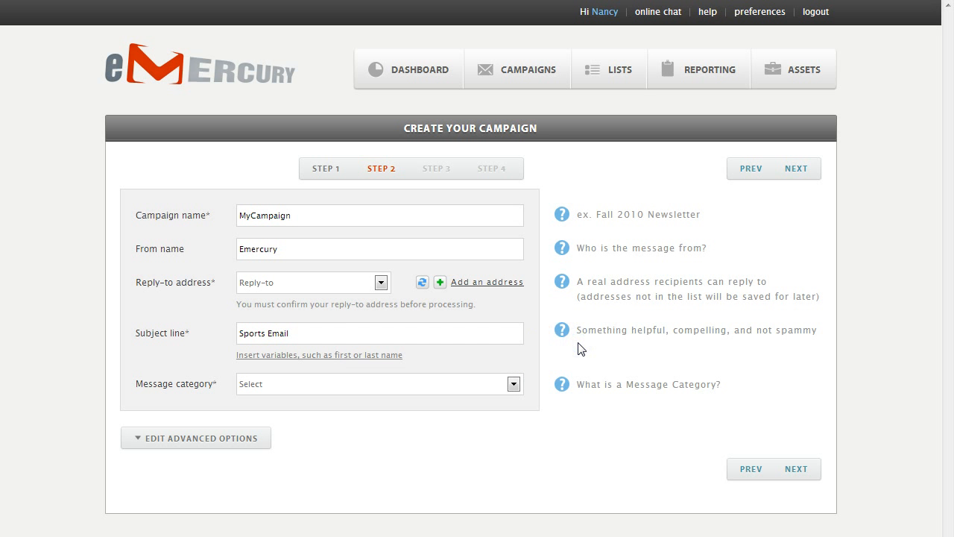
- Choose Fashion from the Message category list
click(528, 383)
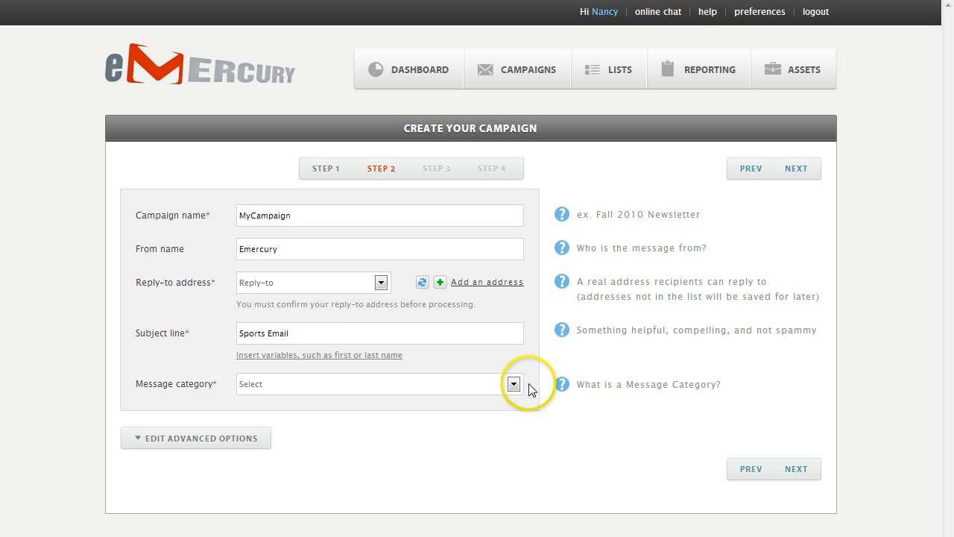
click(514, 383)
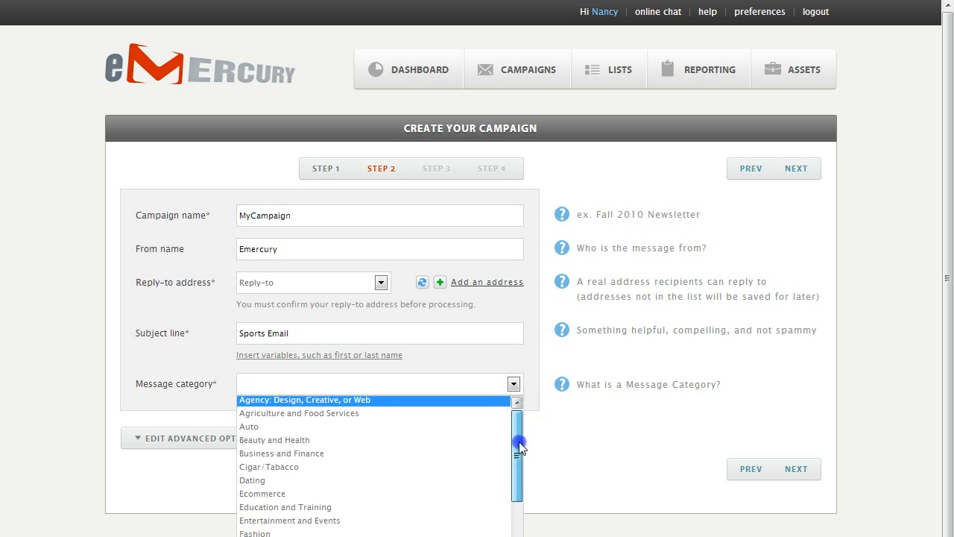
drag(519, 447, 298, 457)
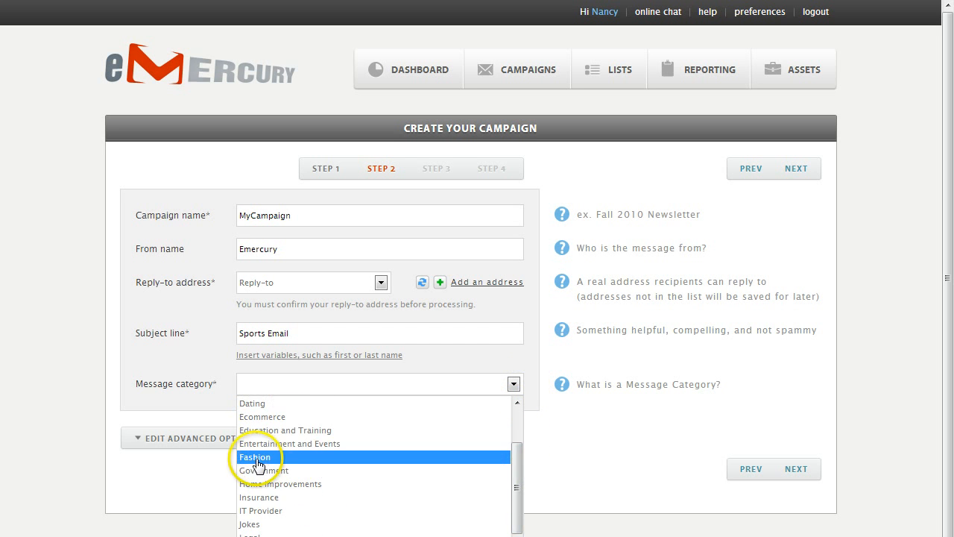
click(257, 457)
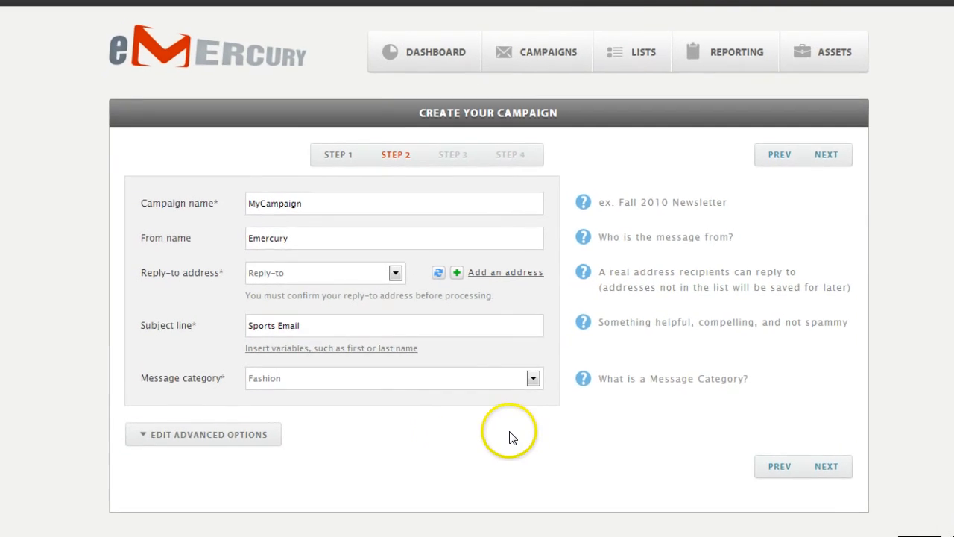
- Turn on the ensure-delivery reminder, permission reminder and forward-to-friends link in Advanced Options
click(254, 433)
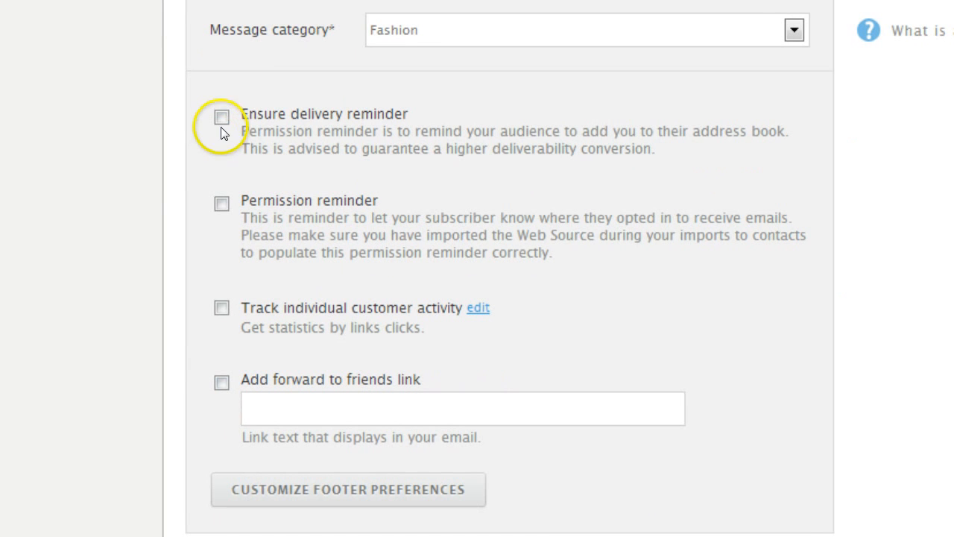
click(221, 119)
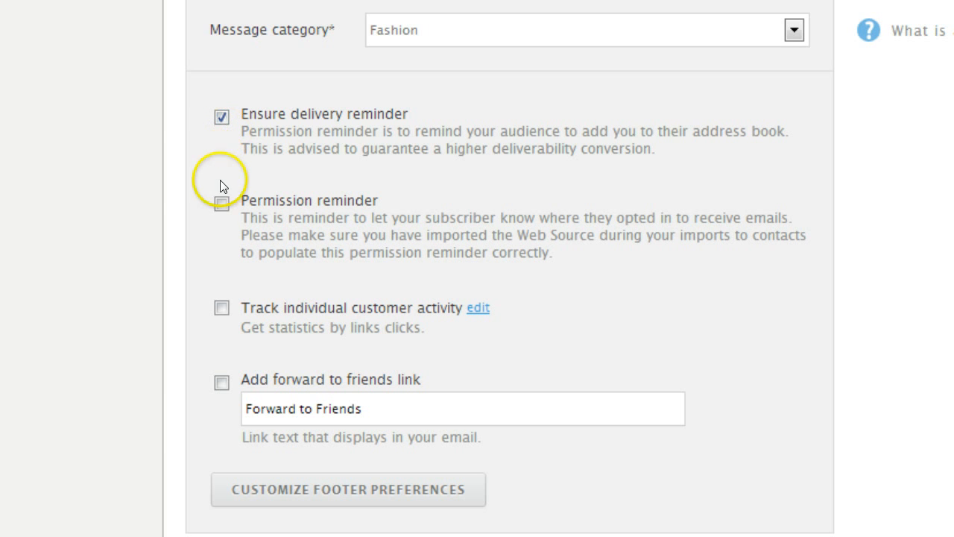
click(221, 205)
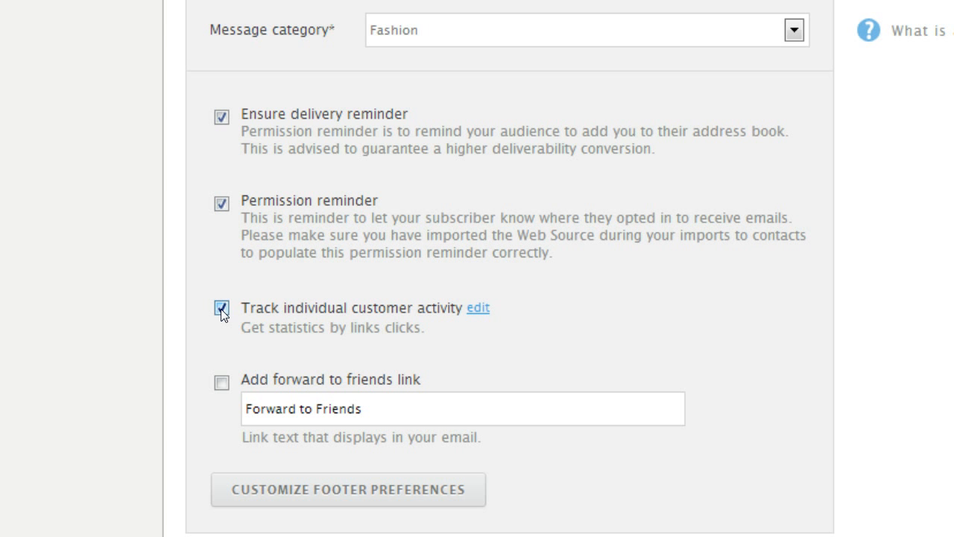
click(223, 373)
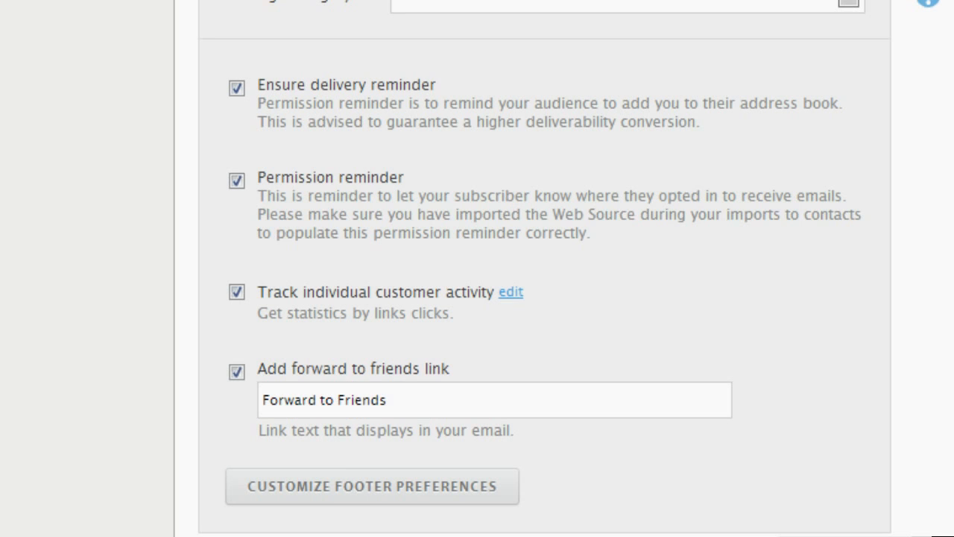
- Save the footer preferences form, then bring up the Yahoo Mail inbox
click(320, 491)
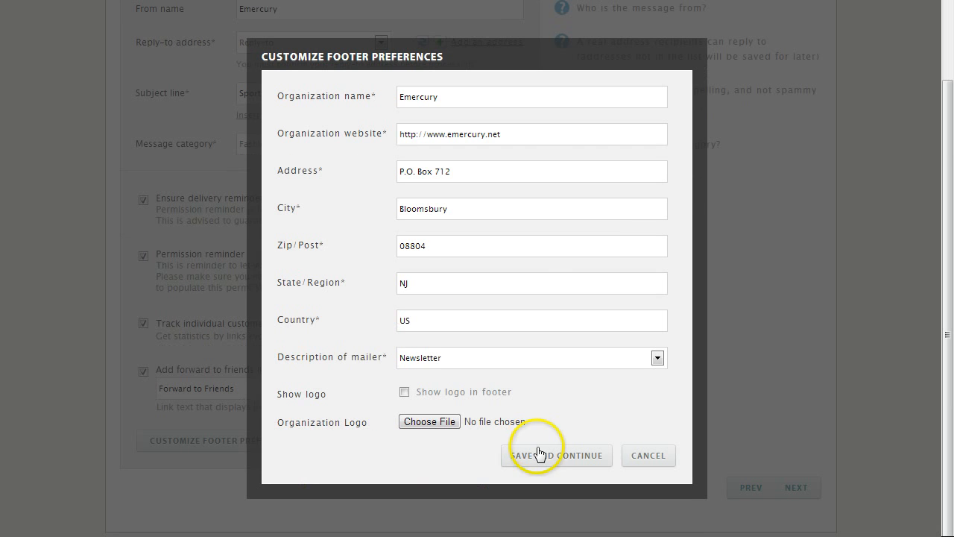
click(542, 456)
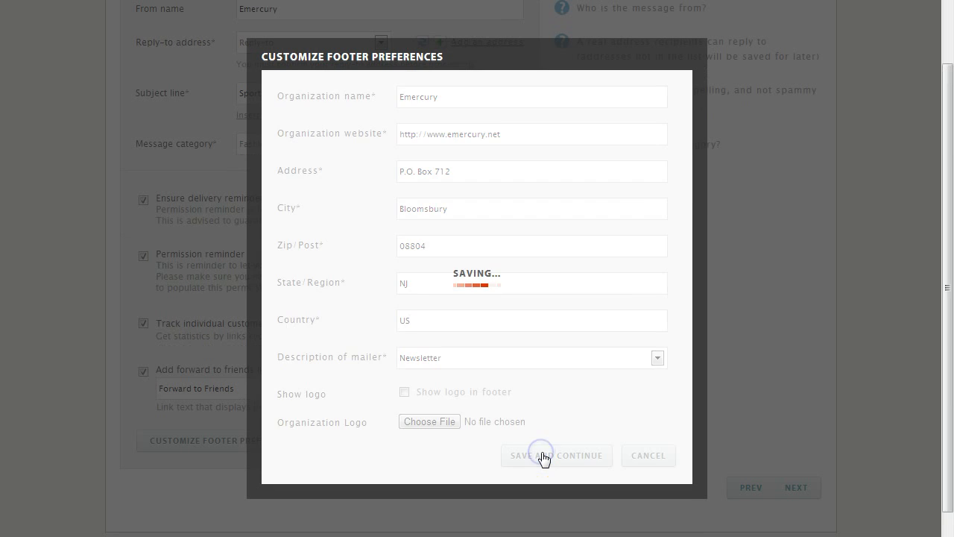
drag(948, 403, 951, 337)
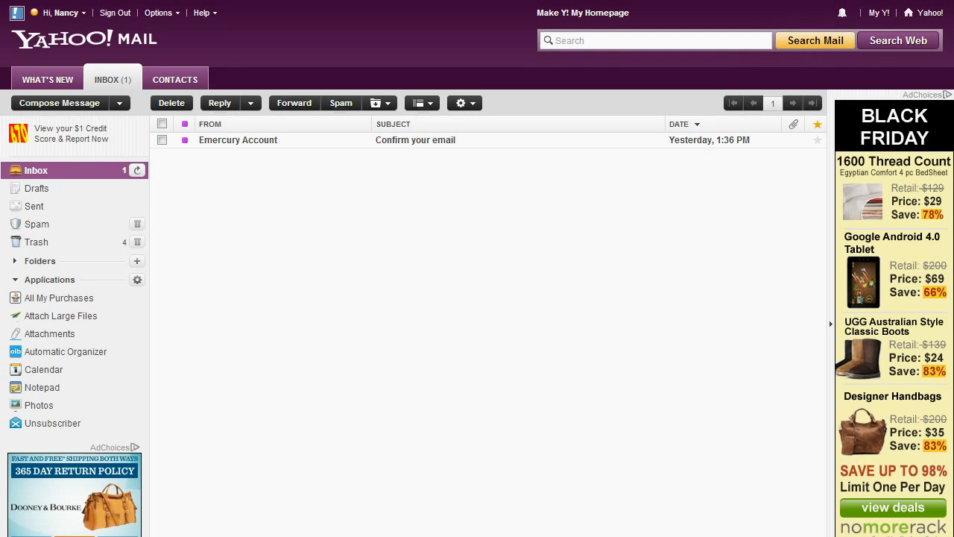
click(232, 181)
- Open the Emercury 'Confirm your email' message and follow its confirm_replyto link
click(234, 141)
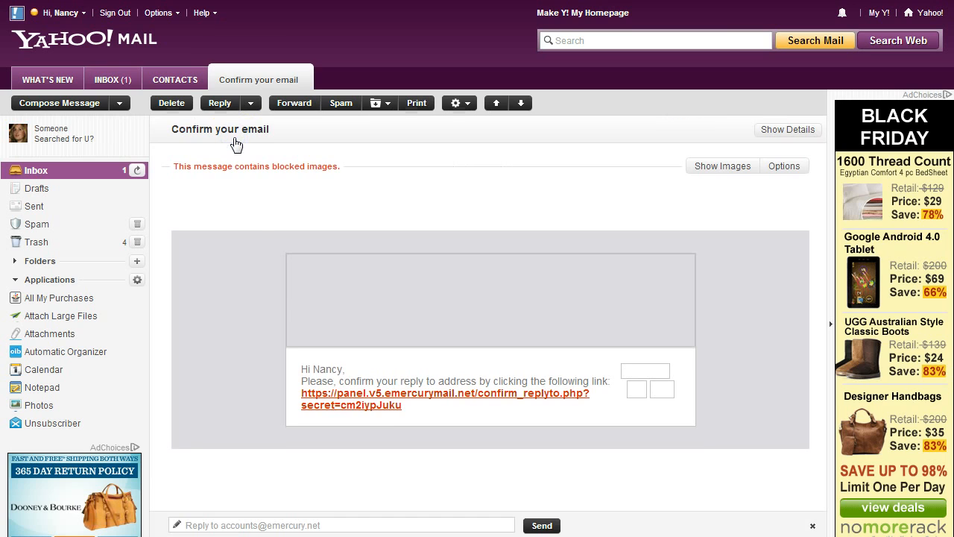
click(336, 395)
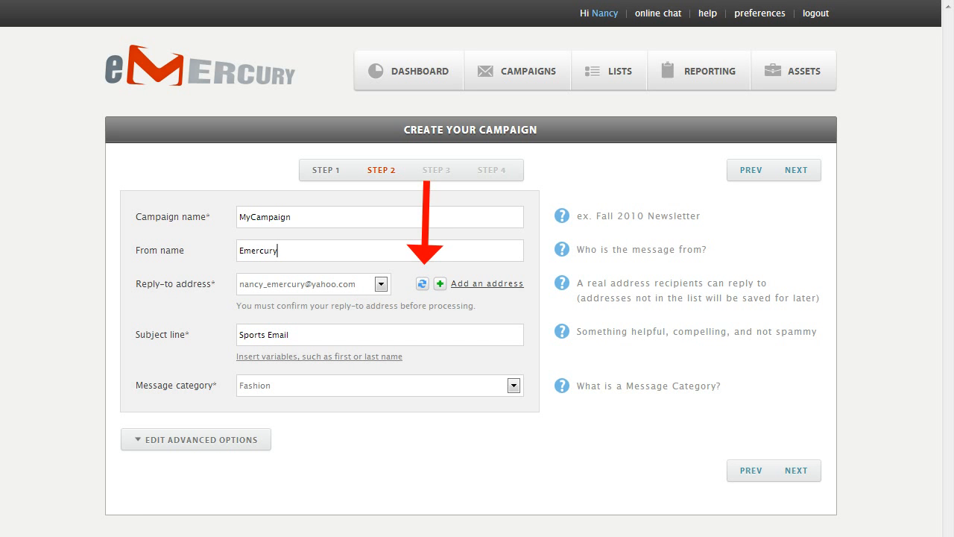
- Select the newly confirmed address in the Reply-to address dropdown
click(381, 284)
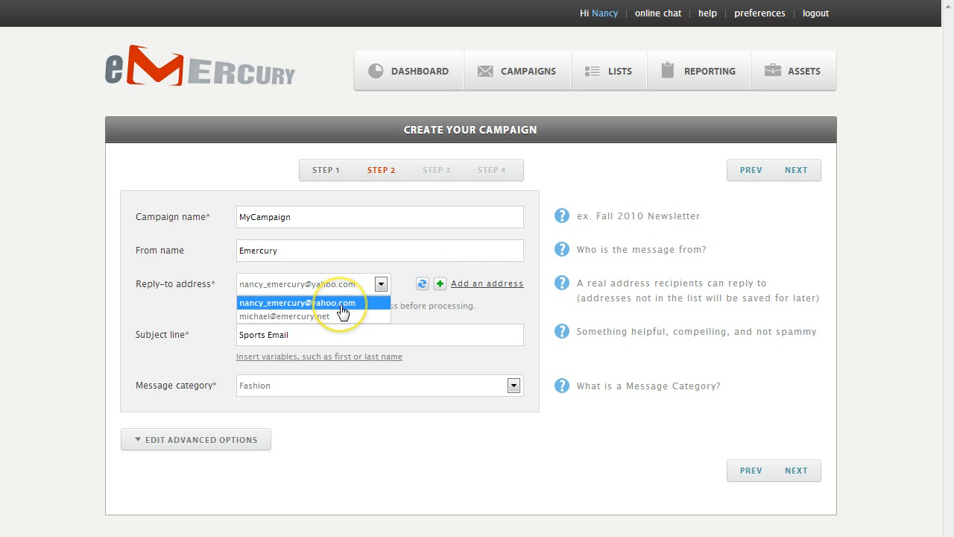
click(342, 311)
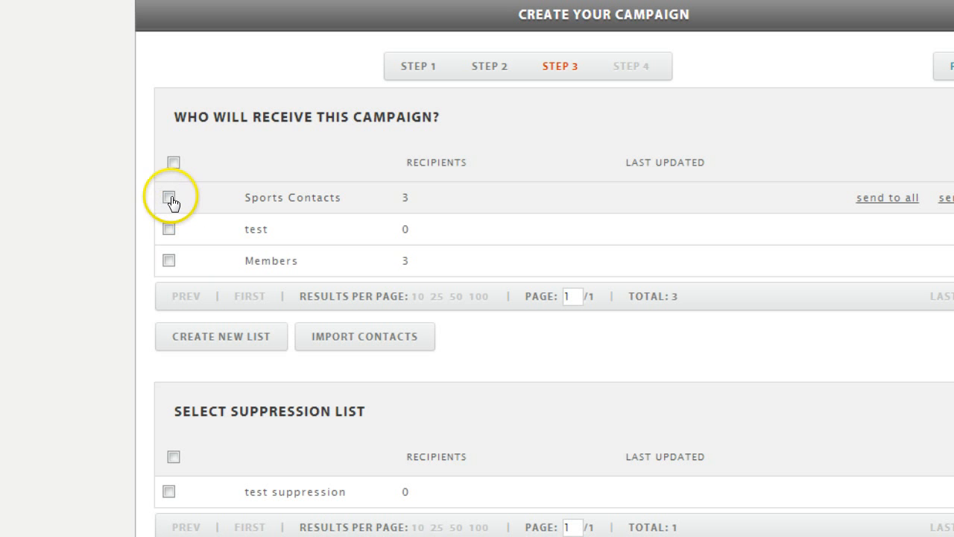
- Tick the Sports Contacts, test and Members recipient lists, then begin a new list
click(168, 197)
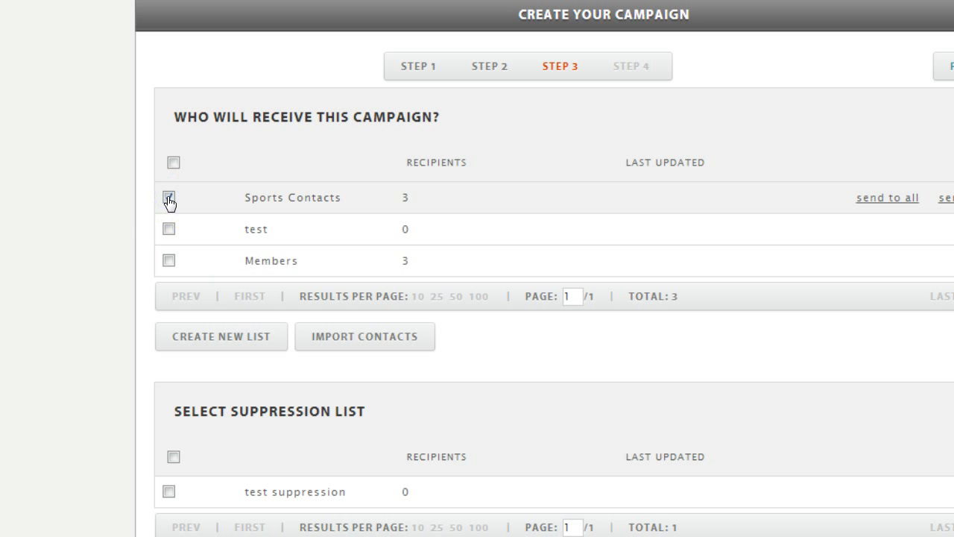
click(168, 229)
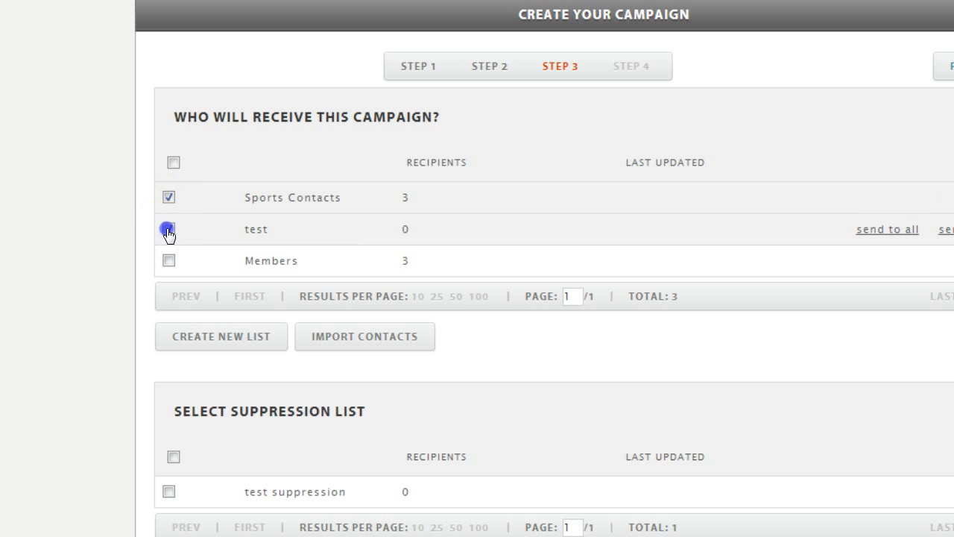
click(168, 260)
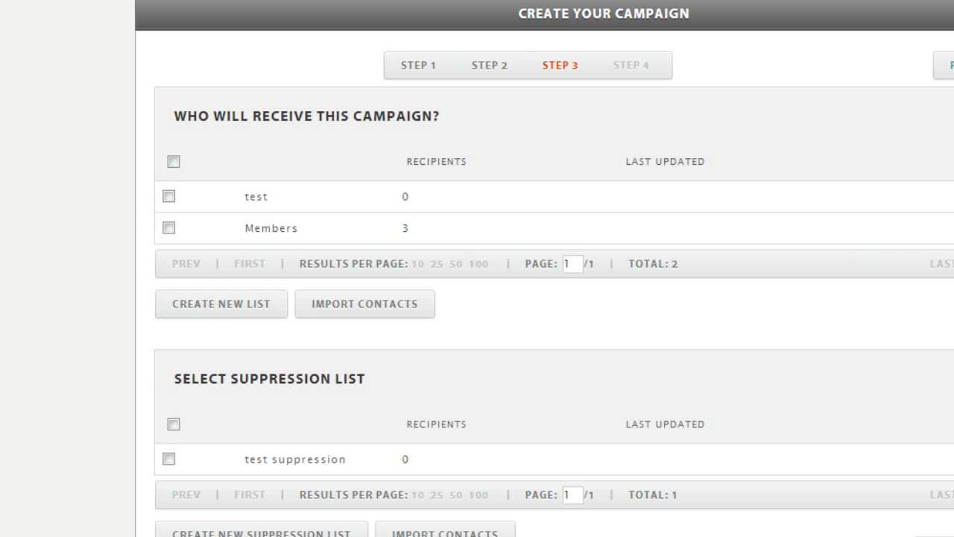
click(262, 307)
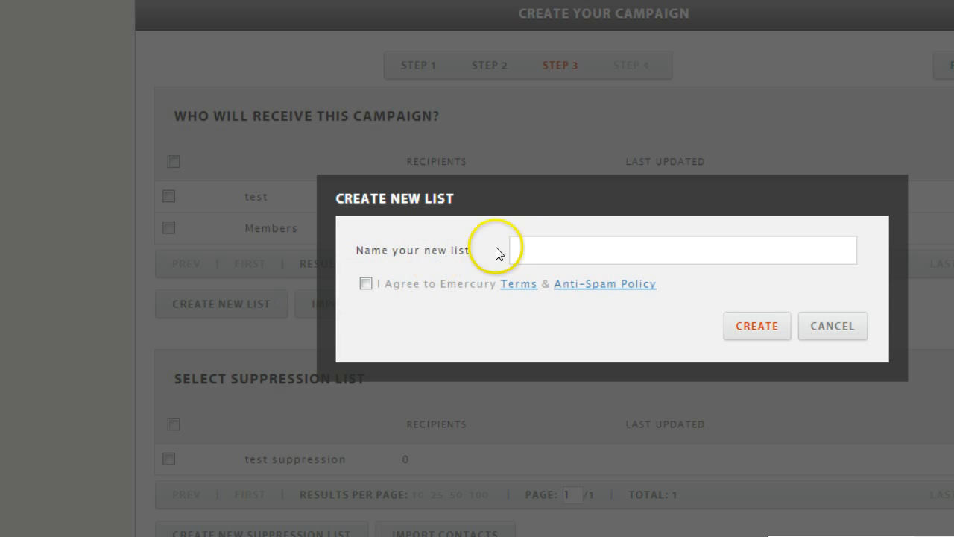
- Create a list named 'Sports Contacts', agreeing to the terms and anti-spam policy
click(517, 249)
text(Sports Contacts)
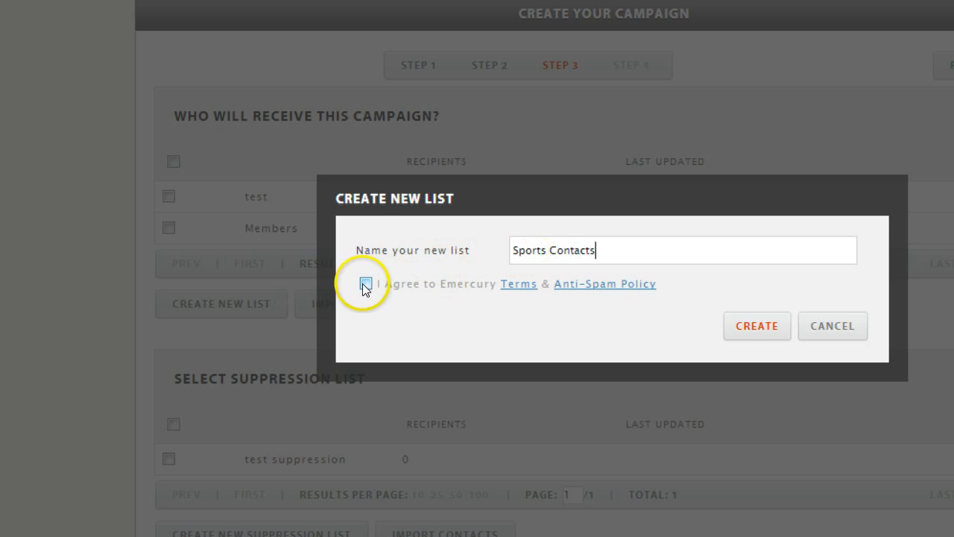
click(365, 283)
click(748, 334)
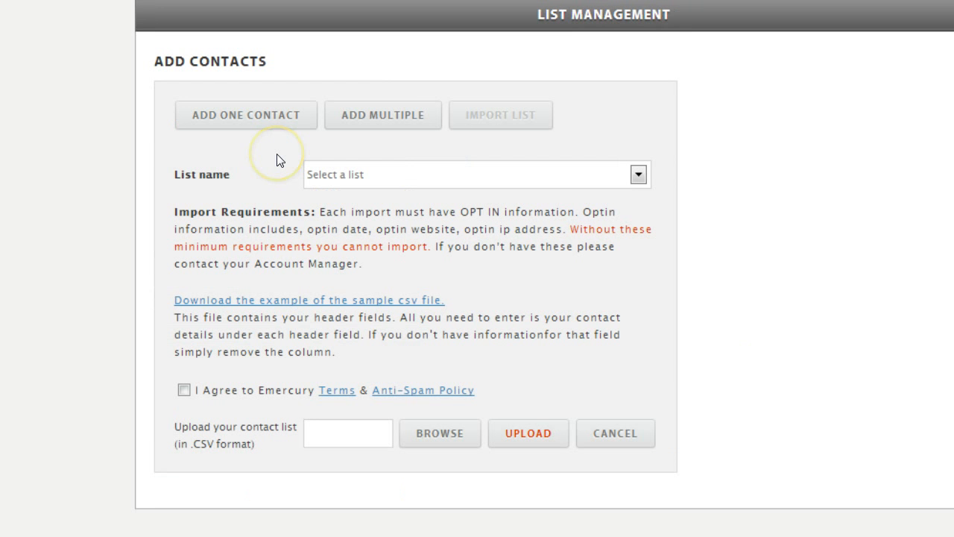
- Enter one contact's e-mail address for Sports Contacts, then switch to the Add Multiple form
click(272, 119)
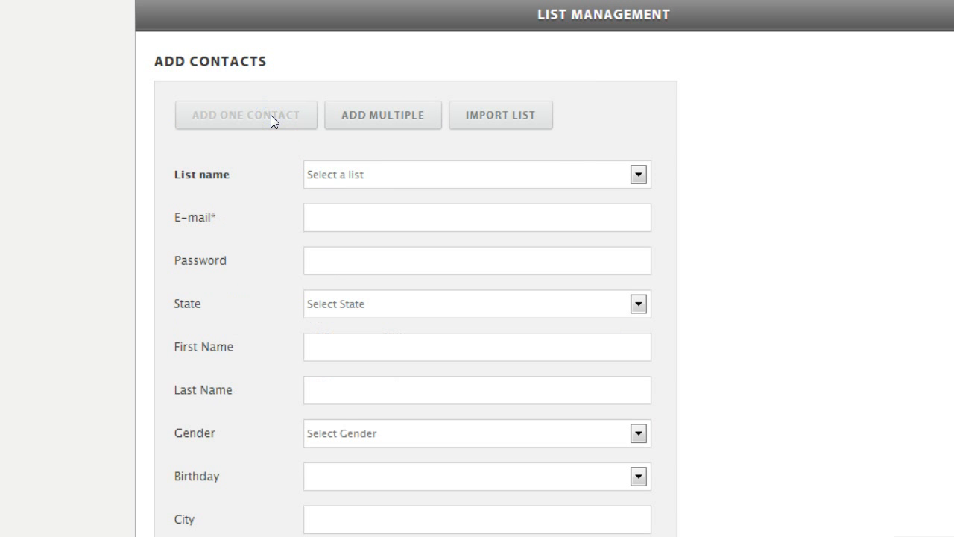
click(636, 175)
click(379, 206)
click(336, 219)
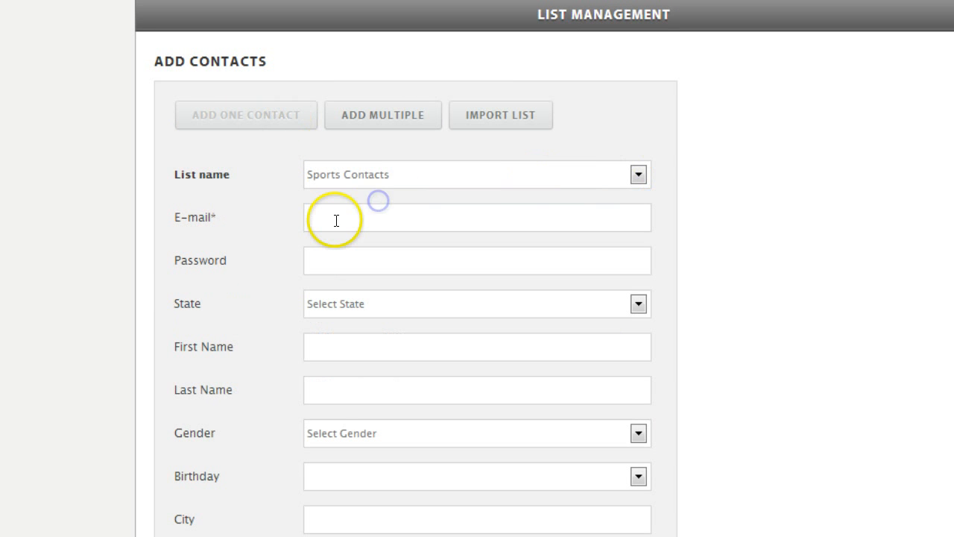
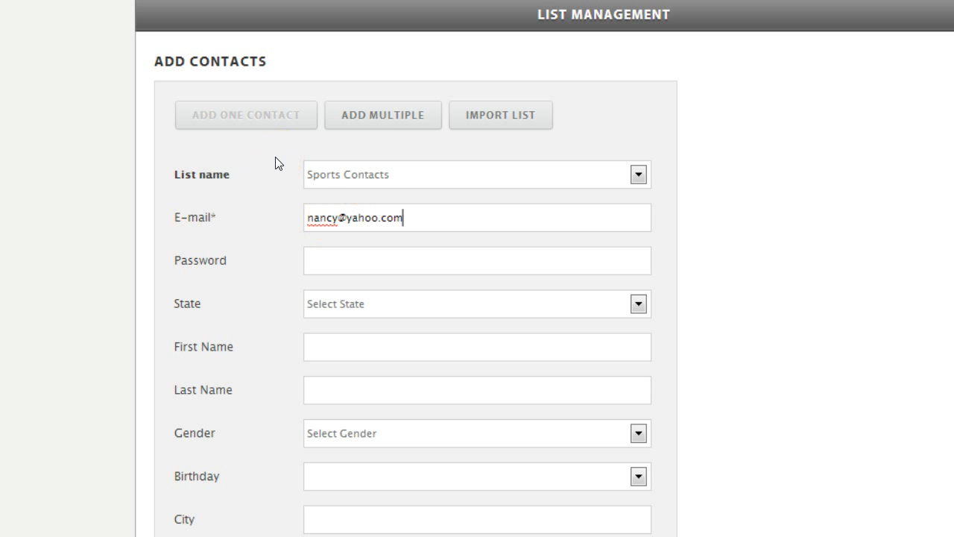
click(395, 118)
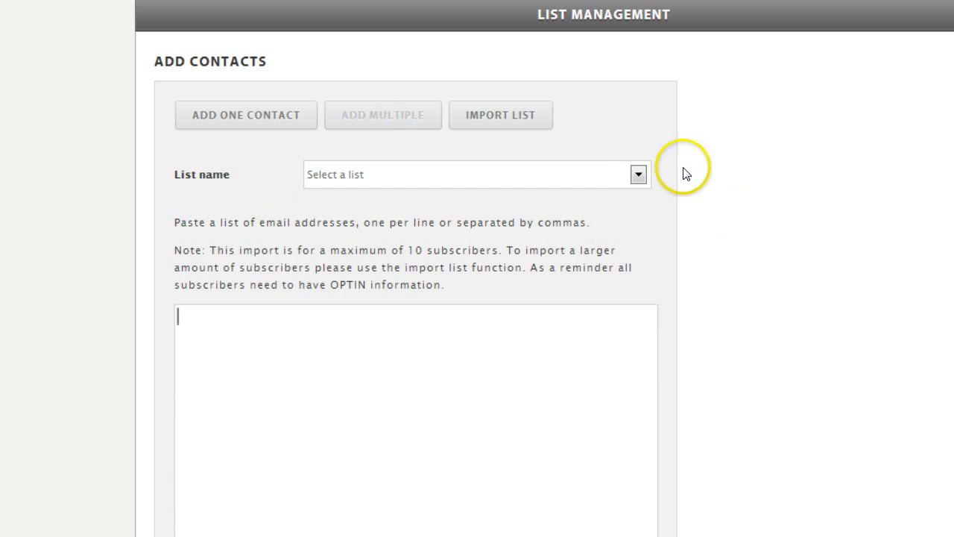
- Paste three e-mail addresses for the Sports Contacts list, then switch to Import List
click(638, 175)
click(387, 197)
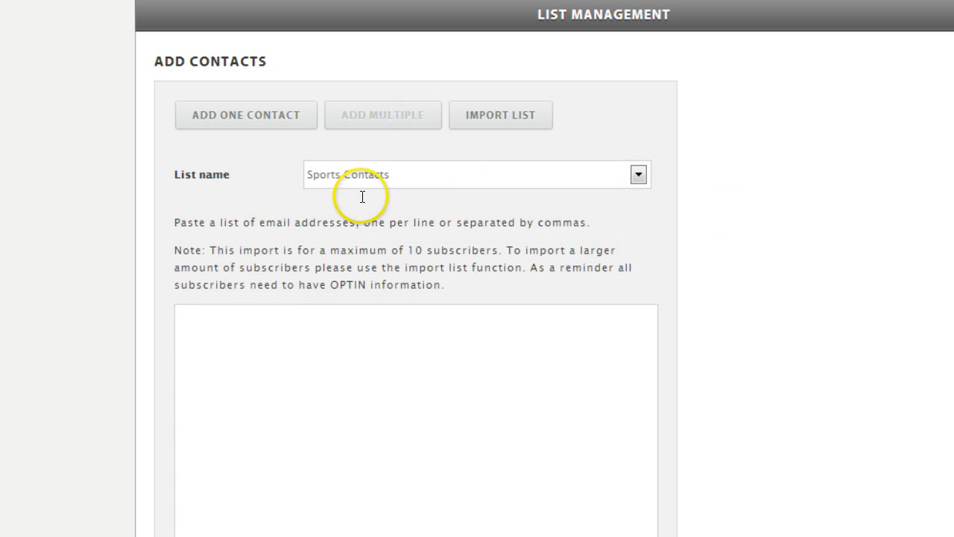
click(183, 325)
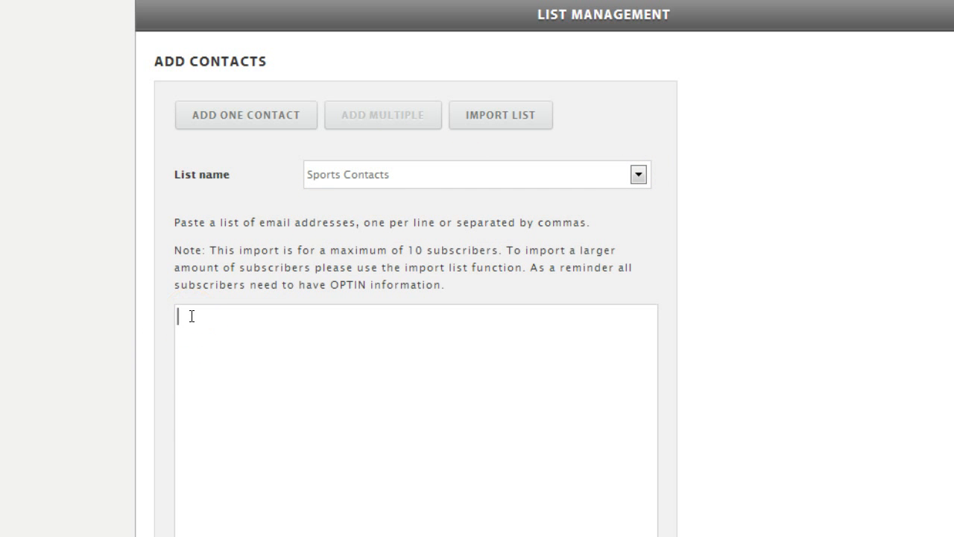
key(ctrl+v)
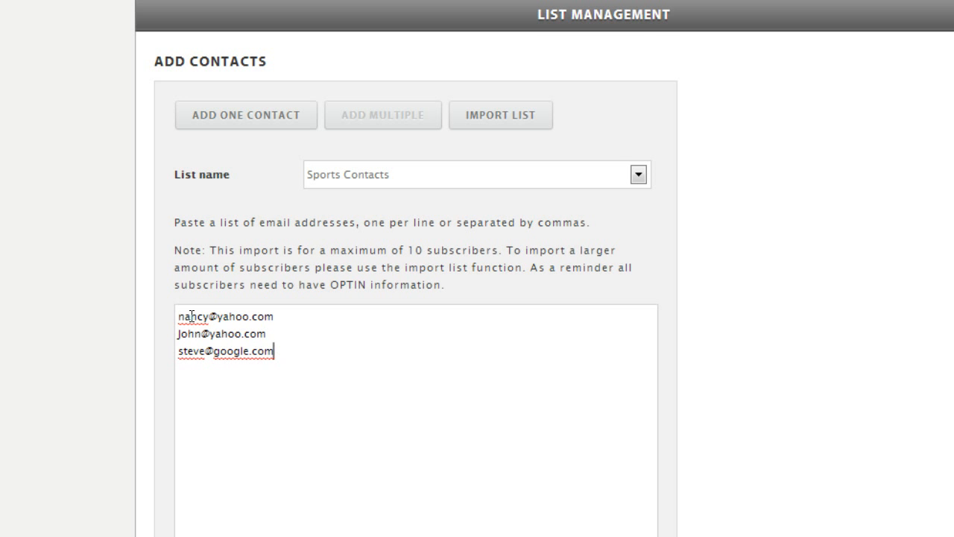
click(415, 466)
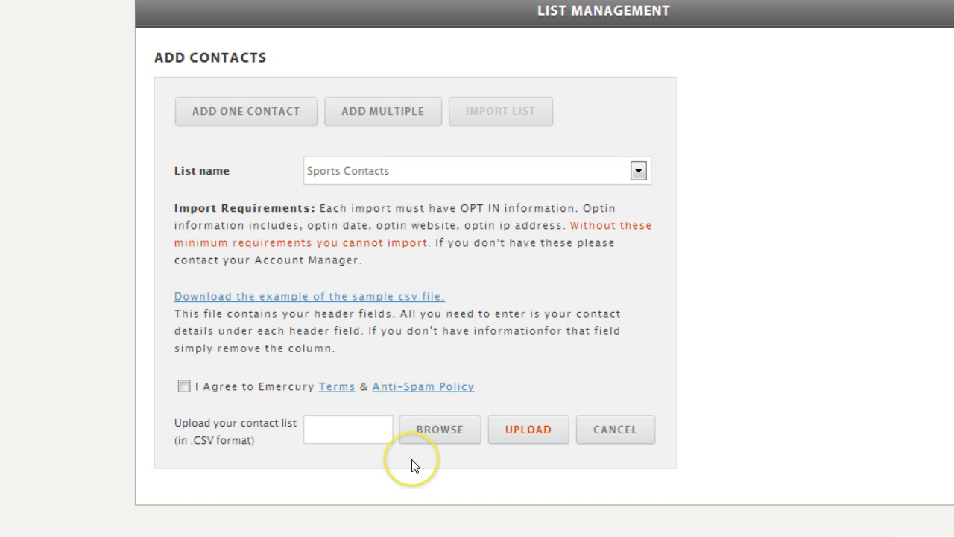
- Upload the export_example contact file into Sports Contacts, agreeing to the terms
click(432, 430)
click(191, 39)
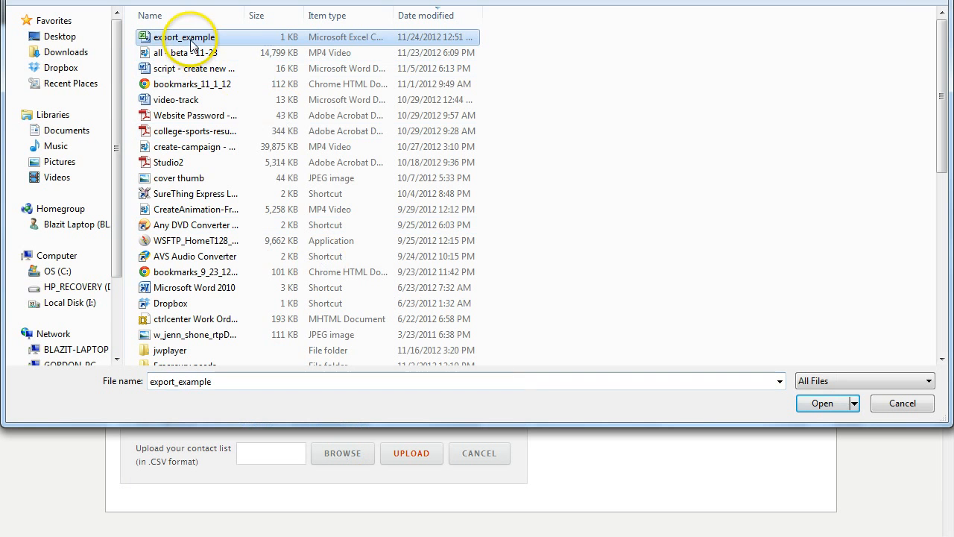
click(819, 403)
click(144, 420)
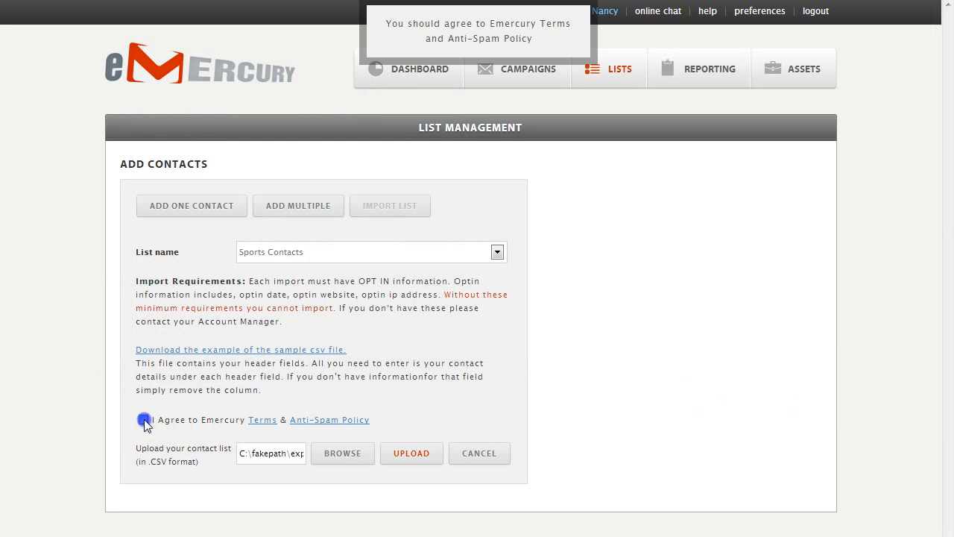
click(407, 455)
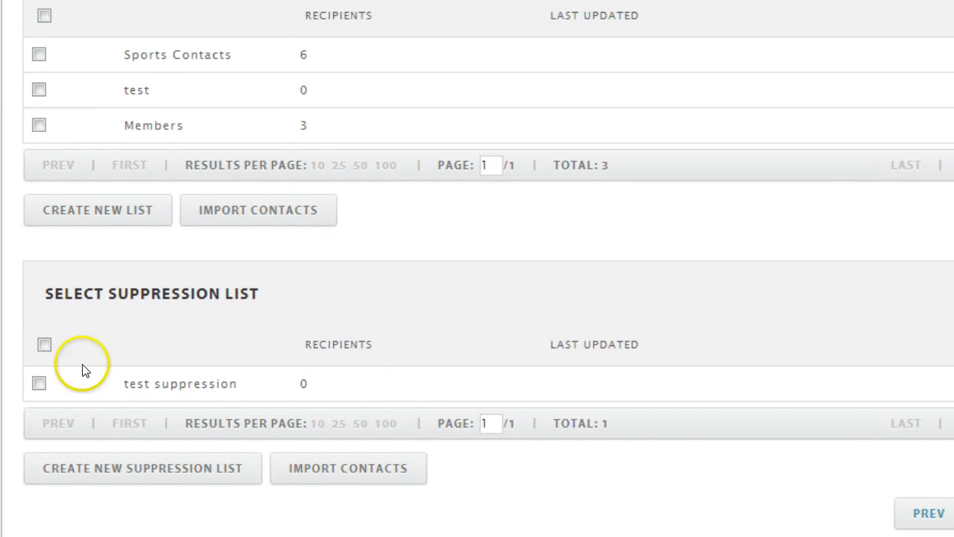
- Select the test list so the campaign goes to Sports Contacts and test
click(38, 385)
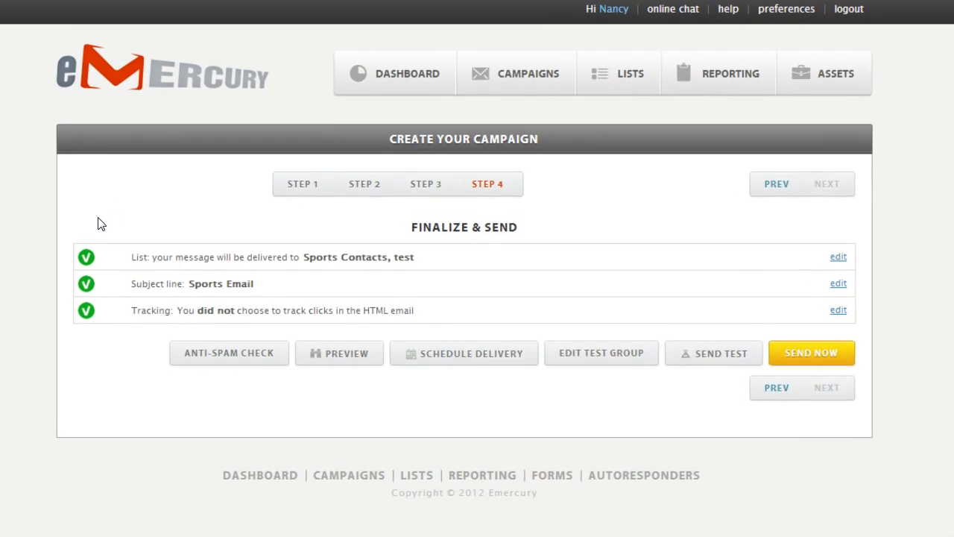
click(99, 262)
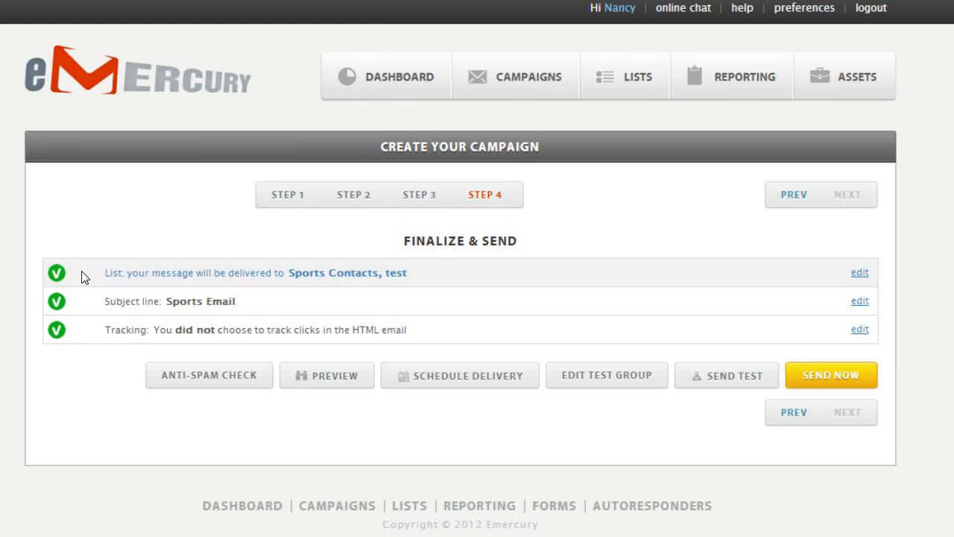
click(83, 301)
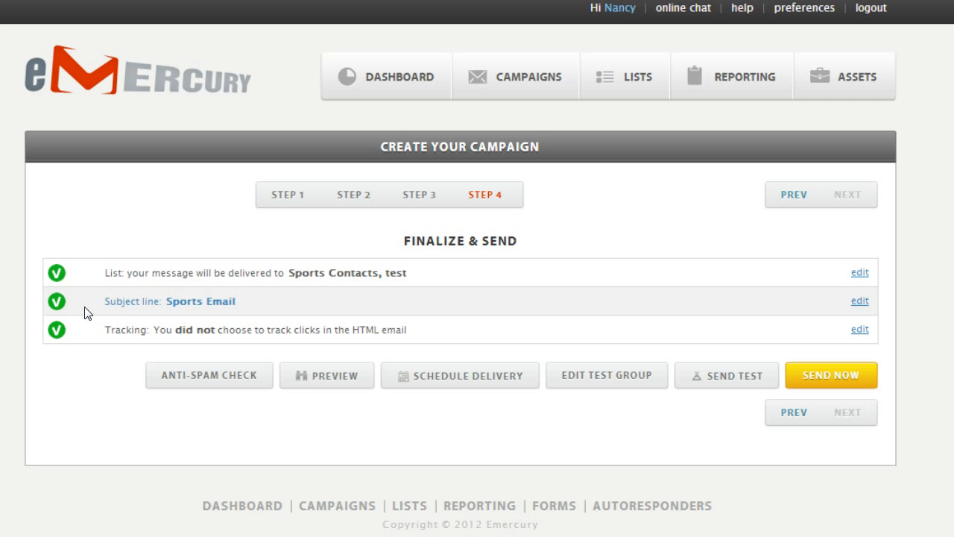
click(86, 332)
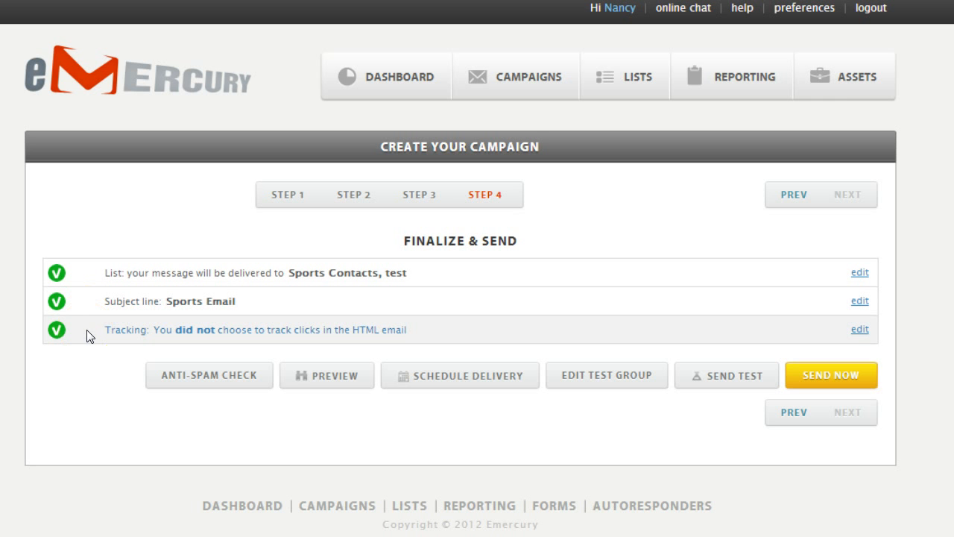
click(91, 361)
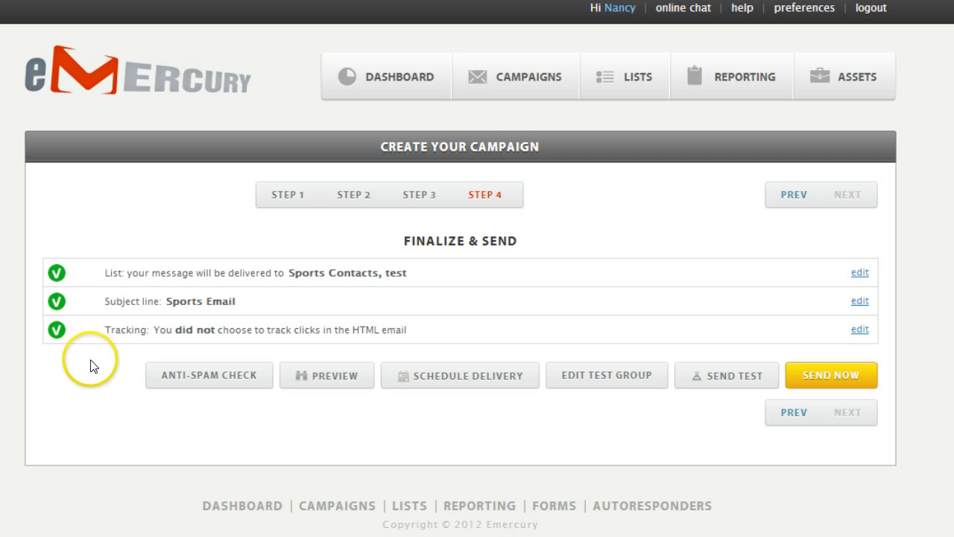
click(203, 383)
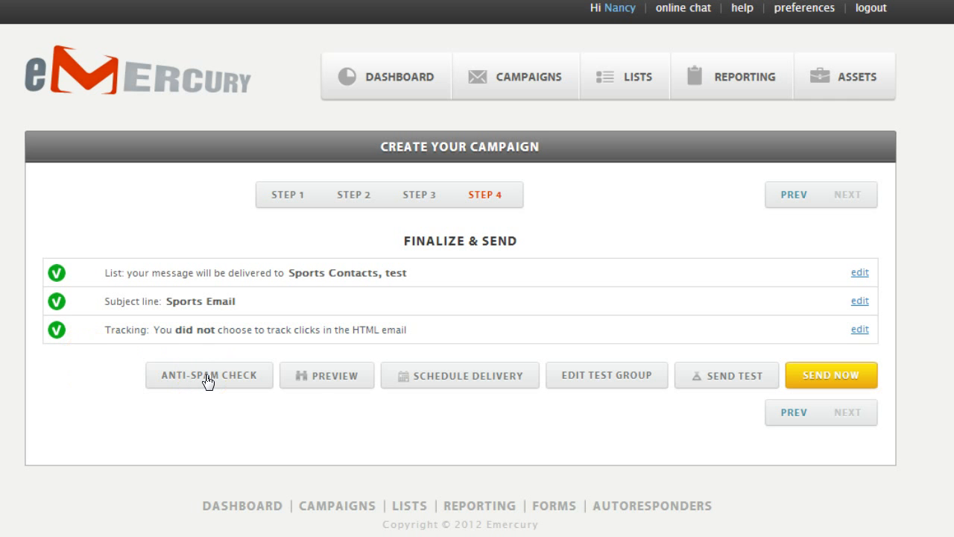
click(317, 382)
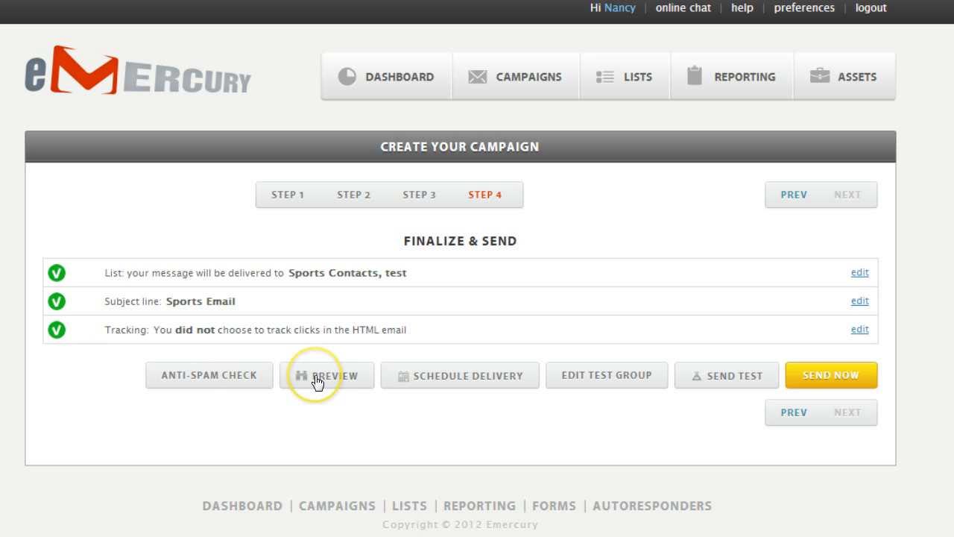